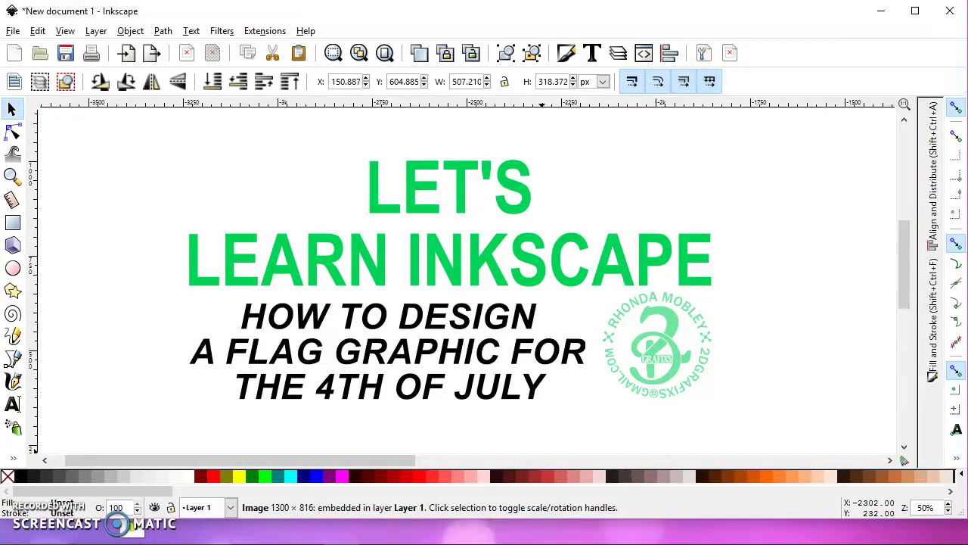
- Zoom to fit the whole page so the selected flag photo shows at 44%
key("5")
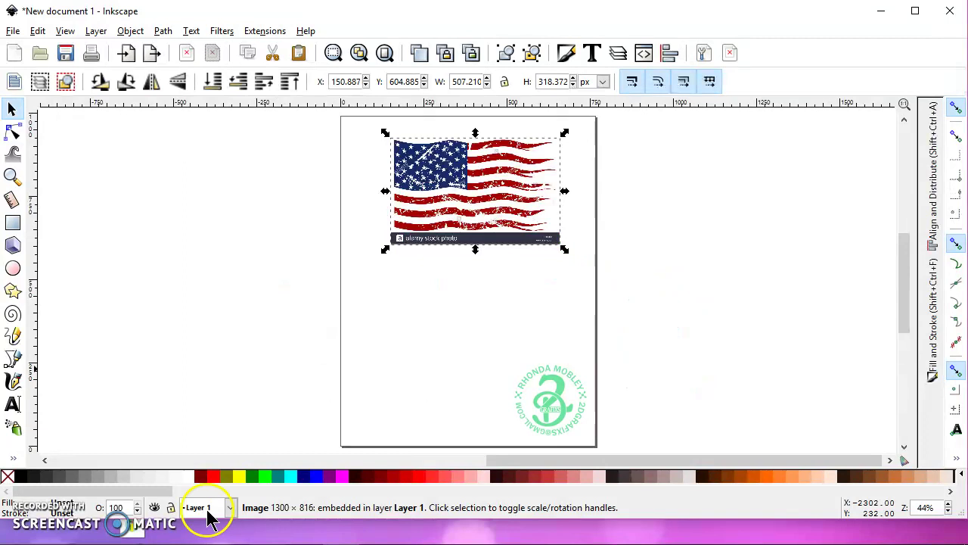
- Trace the flag photo with Trace Bitmap using Multiple scans: Colors
left_click(446, 165)
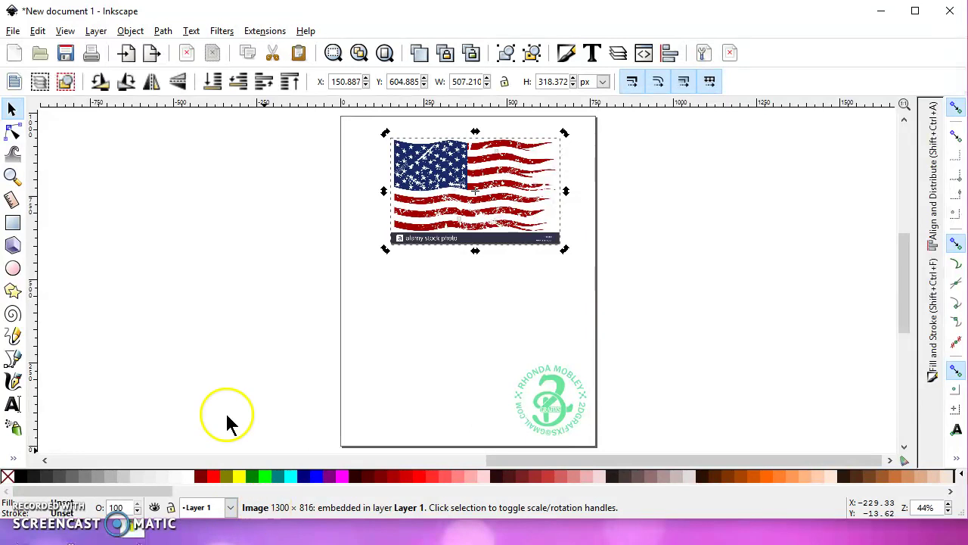
left_click(161, 32)
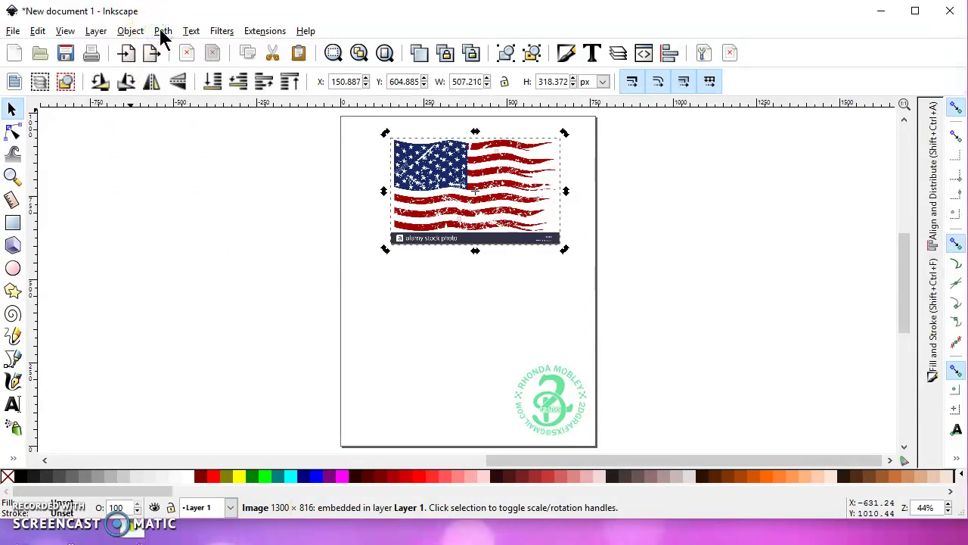
left_click(203, 81)
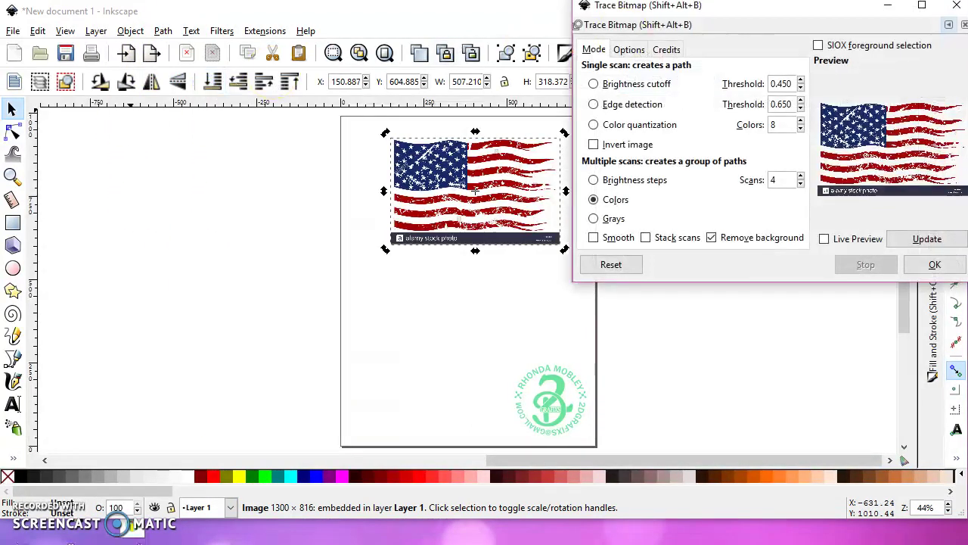
left_click_drag(822, 7, 788, 16)
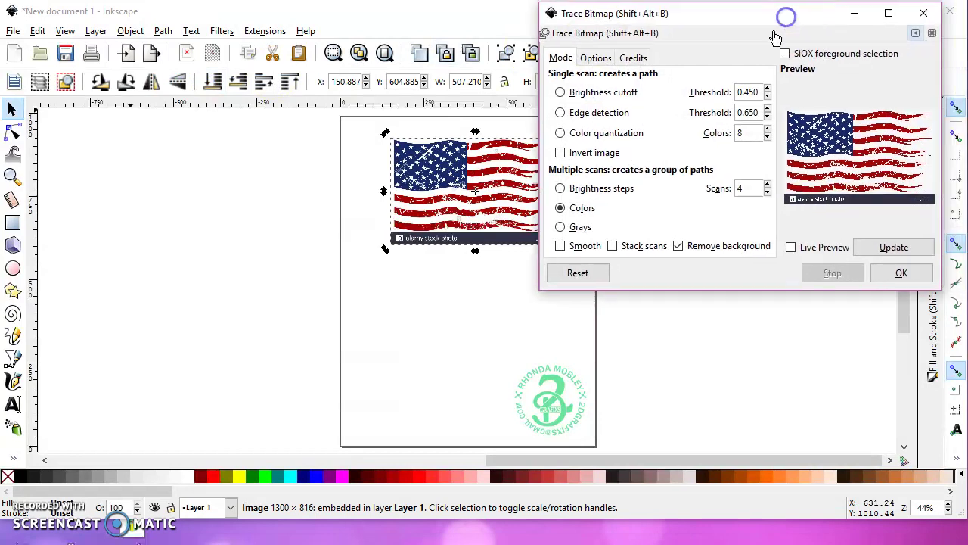
left_click(561, 208)
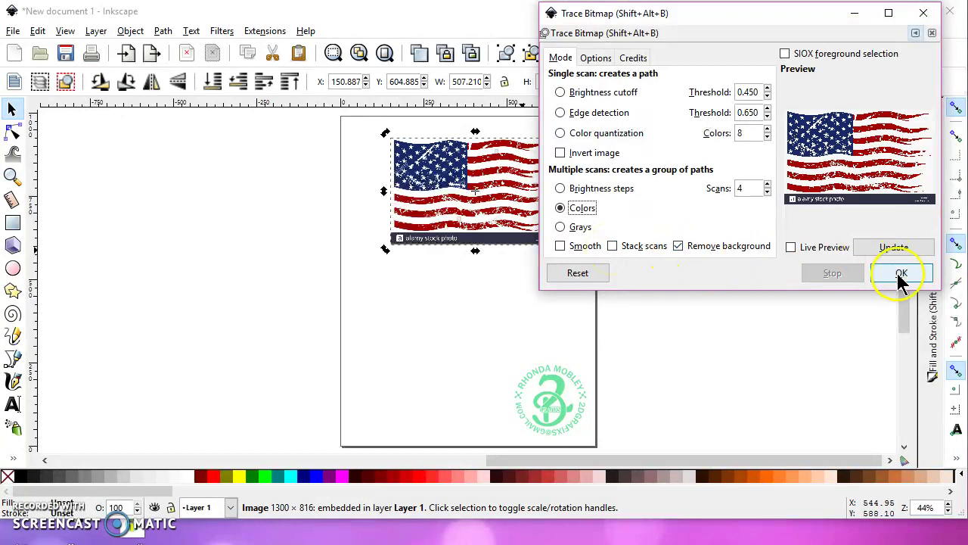
key("Return")
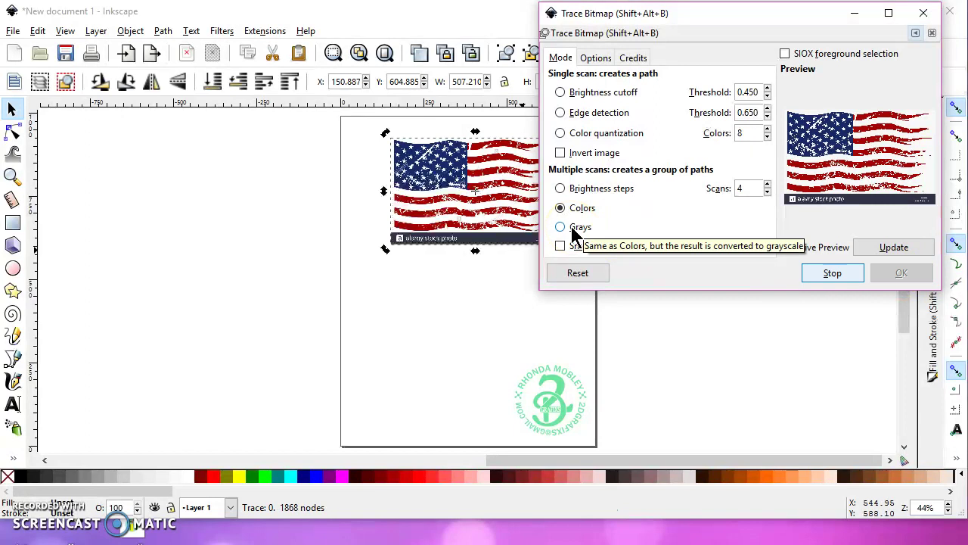
left_click(816, 277)
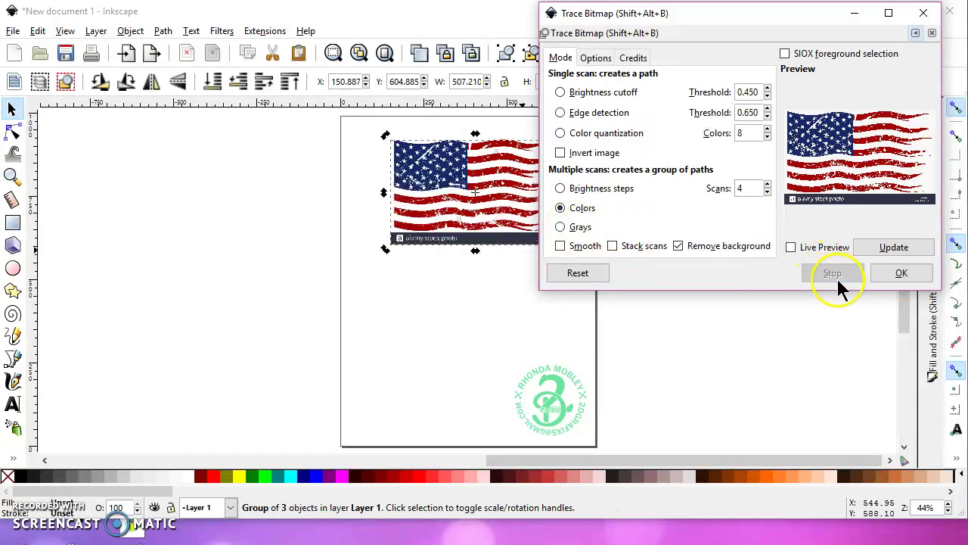
left_click(927, 14)
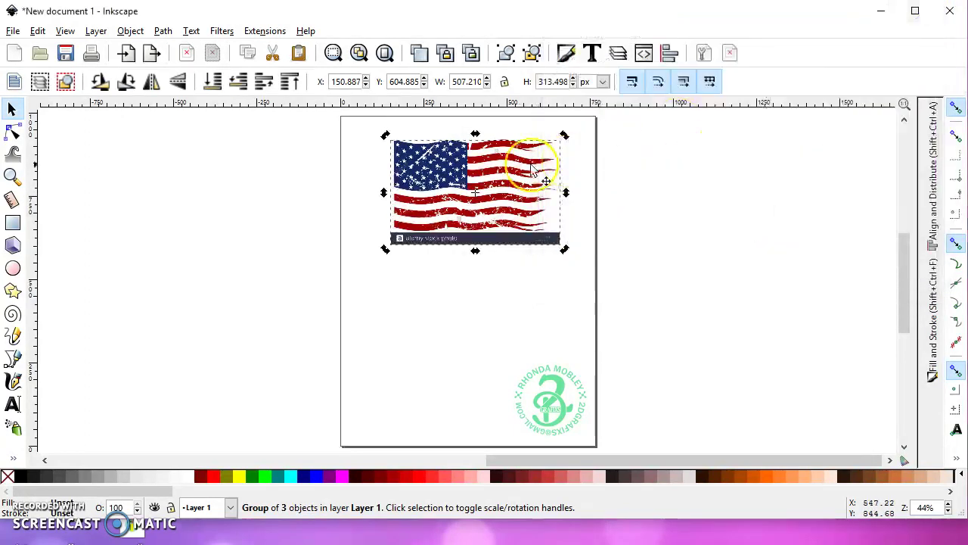
- Delete the original flag photo and move the traced vector flag to the page top
mouse_move(398, 205)
left_mouse_down()
mouse_move(342, 249)
mouse_move(250, 253)
left_mouse_up()
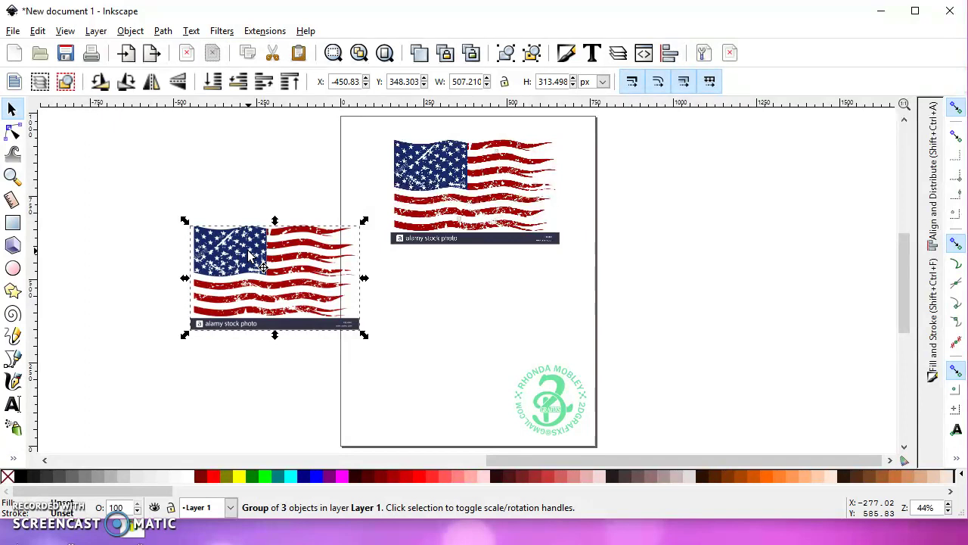
left_click(461, 172)
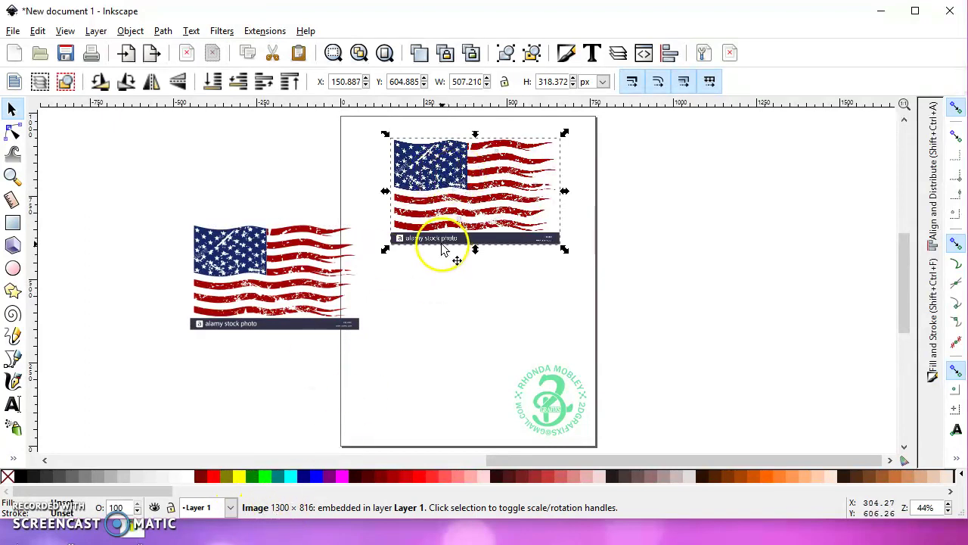
key("Delete")
left_click_drag(242, 264, 470, 231)
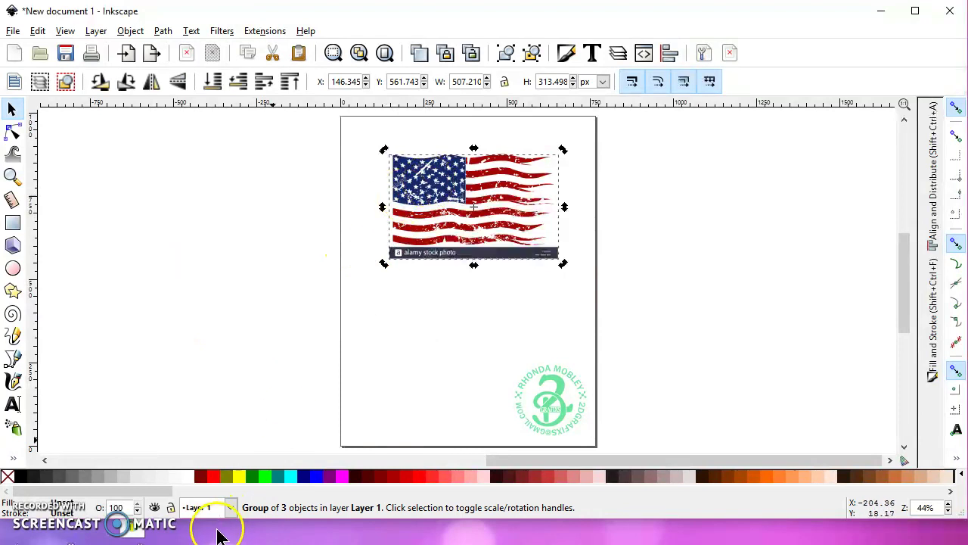
- Ungroup the traced flag and delete the 'alamy stock photo' banner
left_click(536, 59)
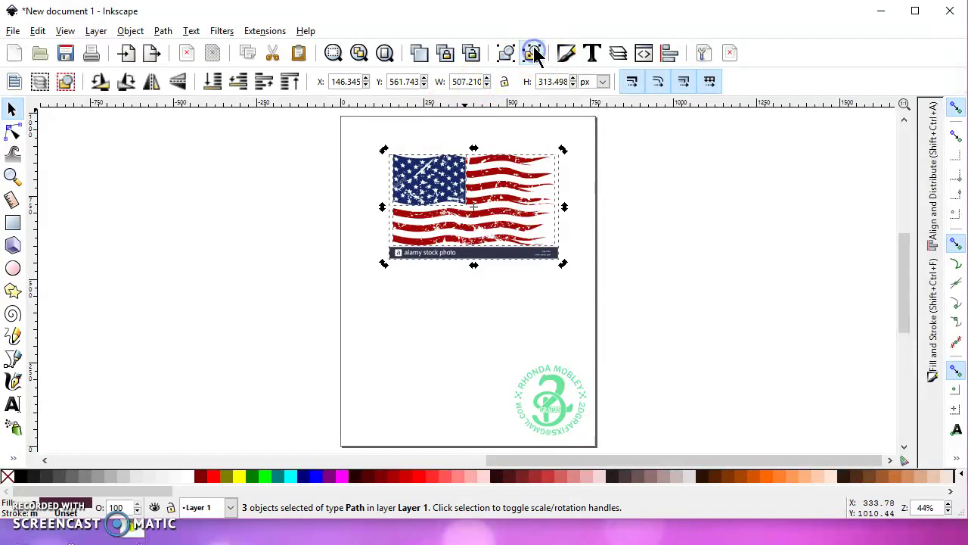
left_click(535, 59)
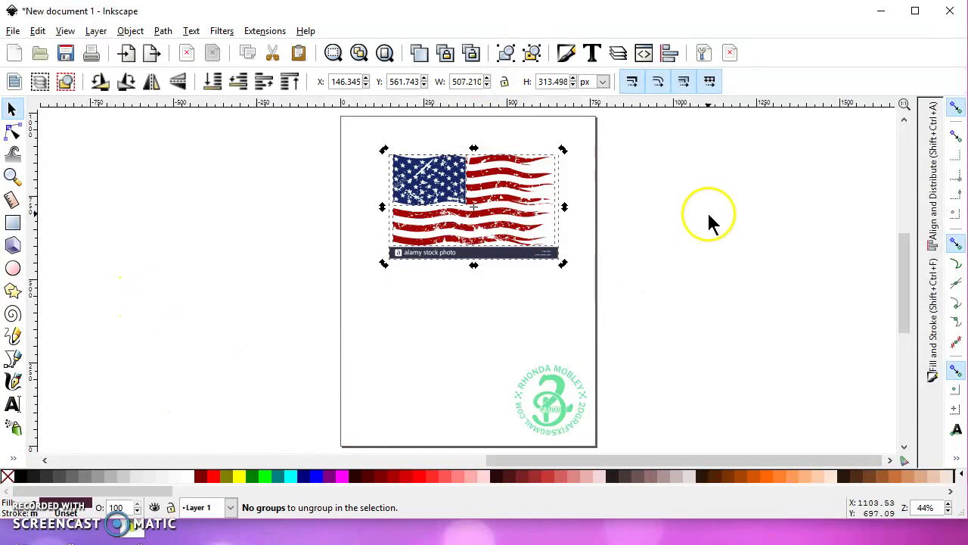
left_click(635, 255)
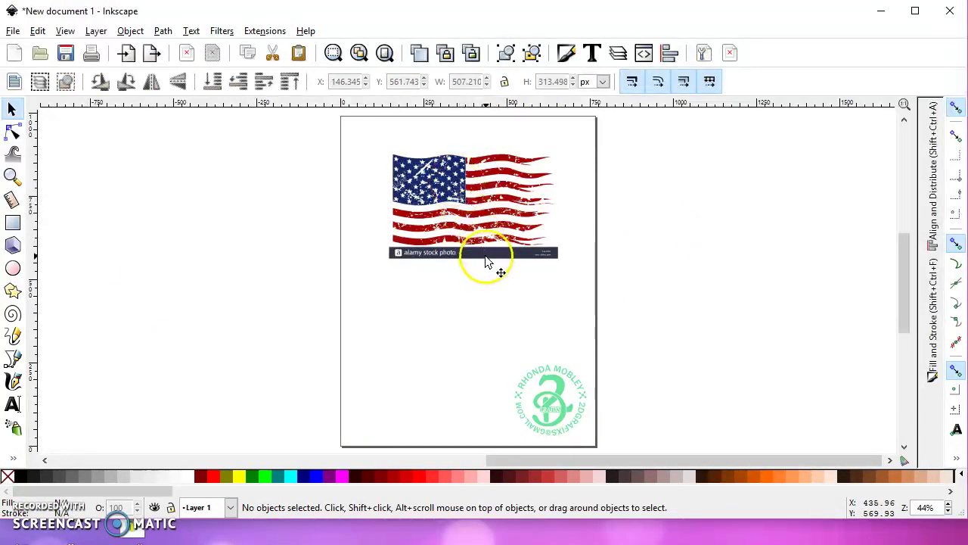
left_click_drag(479, 255, 252, 357)
left_click(254, 356)
key("Delete")
- Delete the blue star canton, leaving only the red stripes
left_click(422, 166)
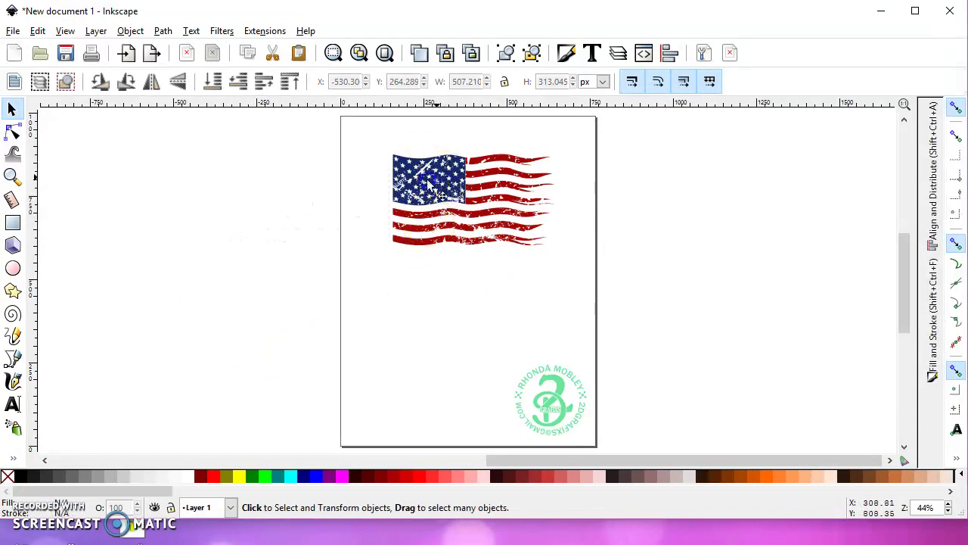
left_click(422, 168)
left_click_drag(437, 188, 301, 198)
key("Delete")
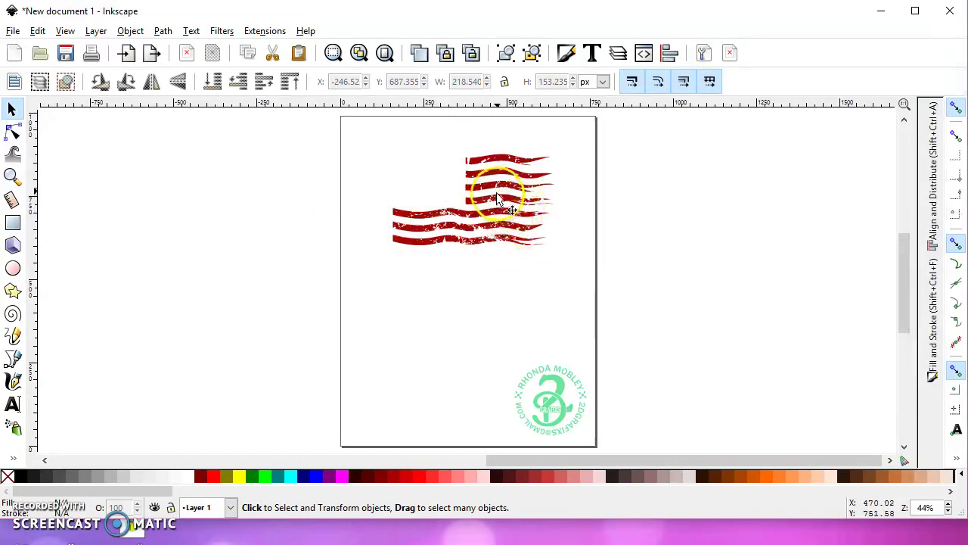
scroll(497, 162, "up", 3)
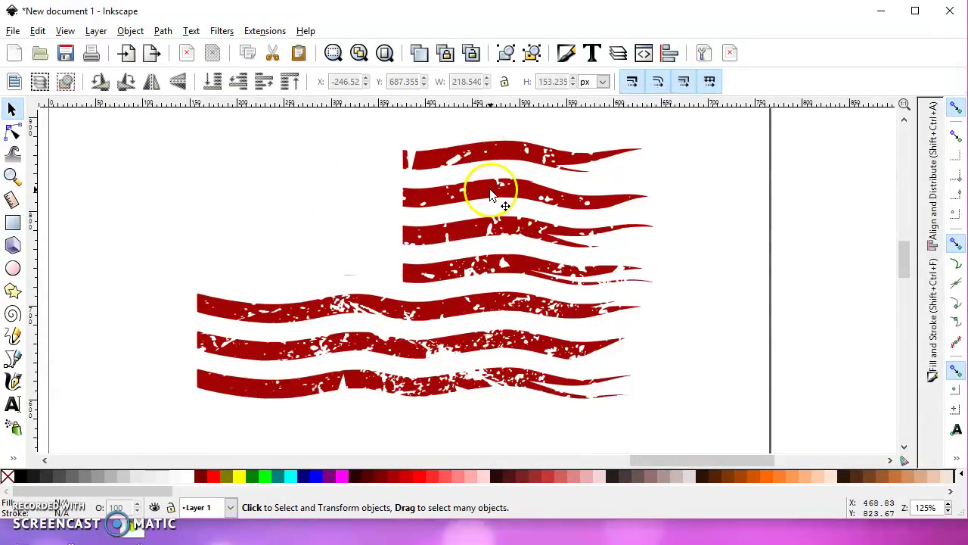
- Select the red stripes path and show its nodes for editing
left_click(491, 194)
double_click(444, 275)
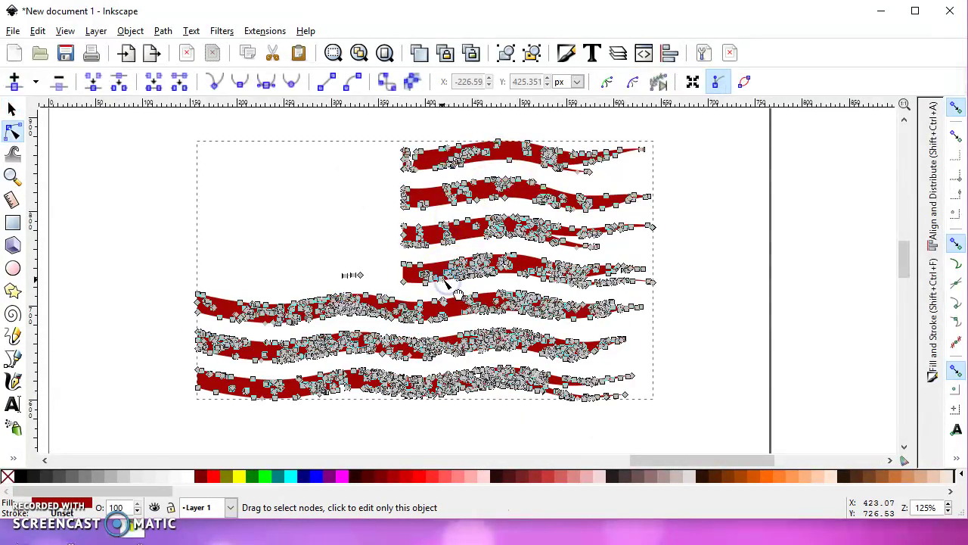
left_click(325, 296)
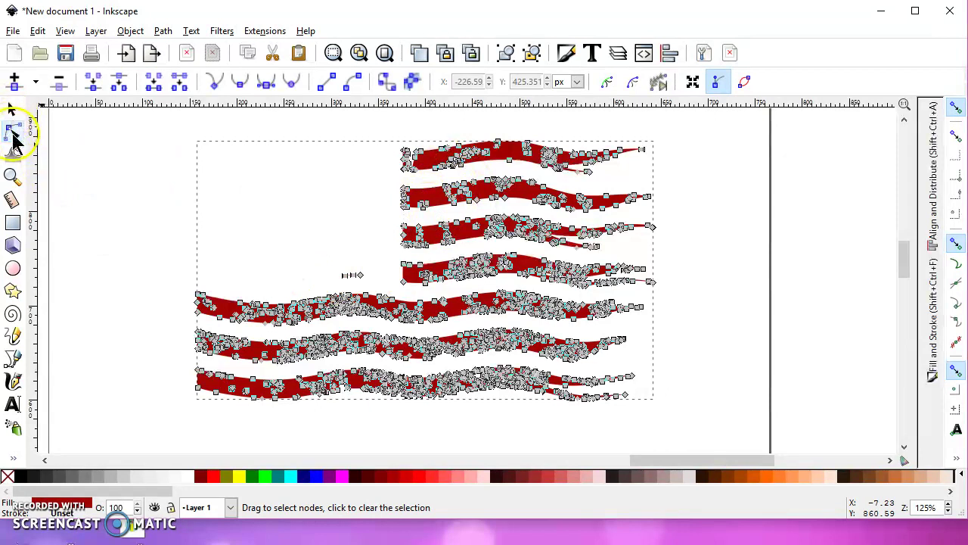
double_click(13, 132)
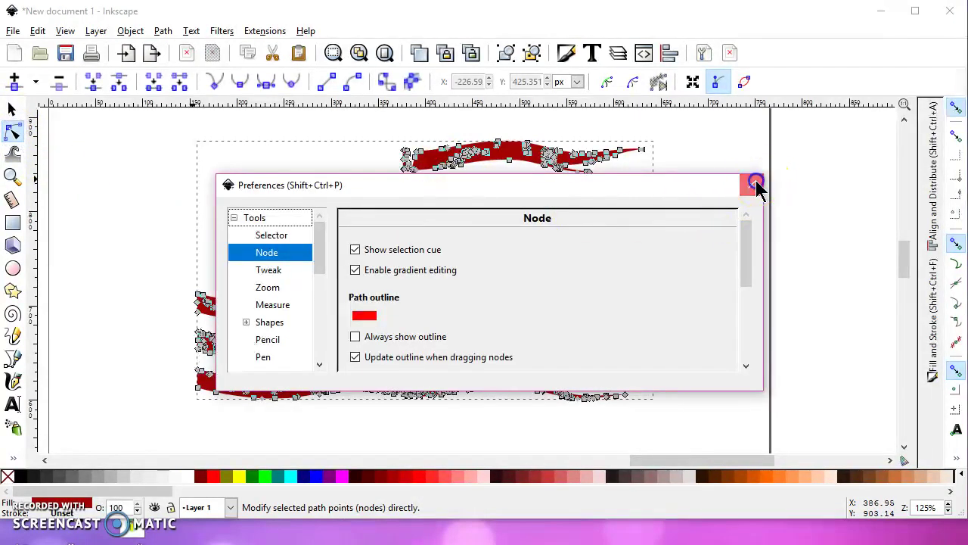
left_click(752, 185)
left_click(17, 131)
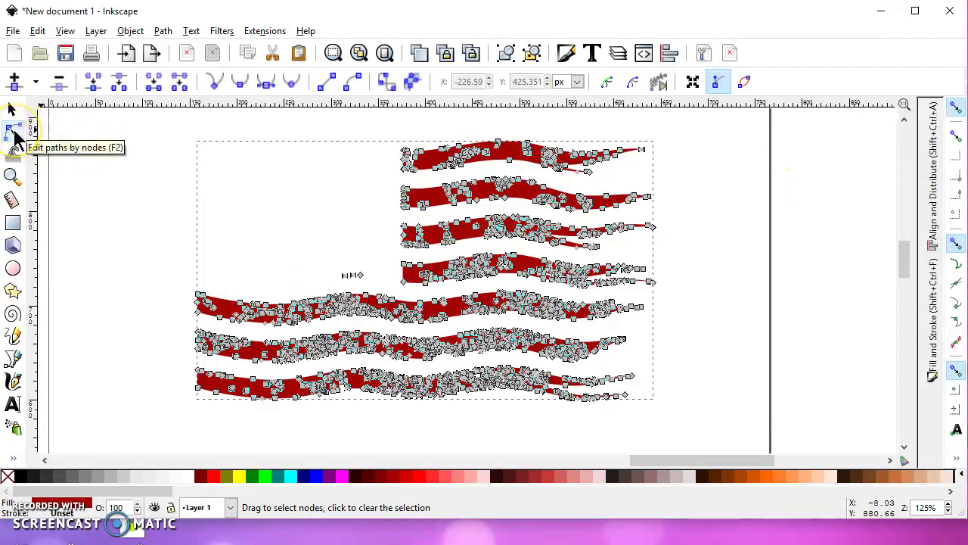
left_click(18, 138)
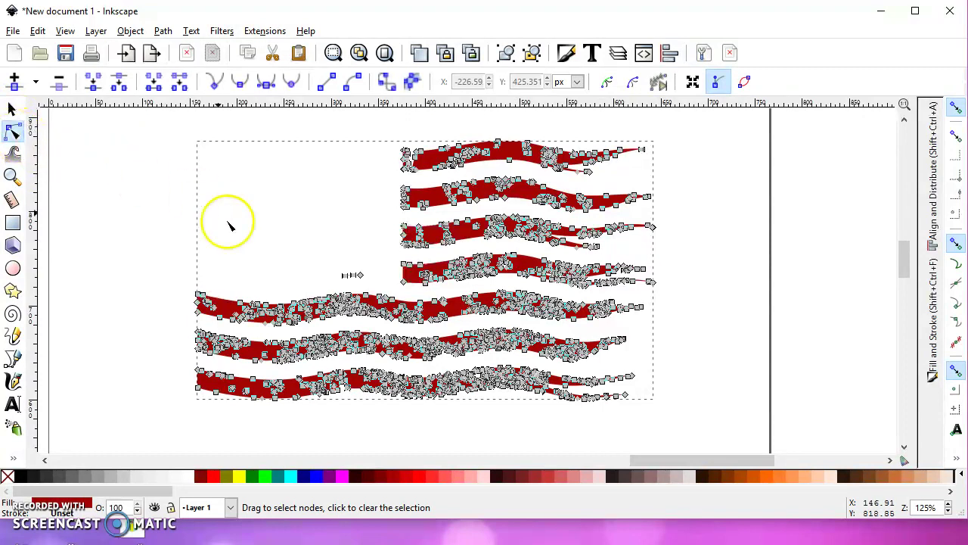
left_click_drag(321, 262, 378, 277)
- Remove the small stray three-node fragment from the stripes
left_click(151, 195)
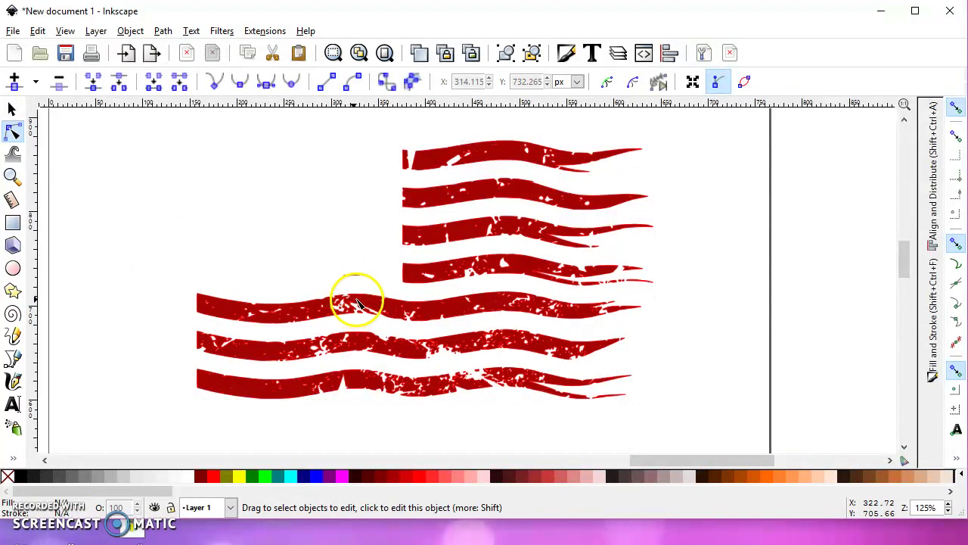
left_click(353, 297)
key("ctrl+a")
left_click_drag(324, 269, 376, 283)
left_click(334, 270)
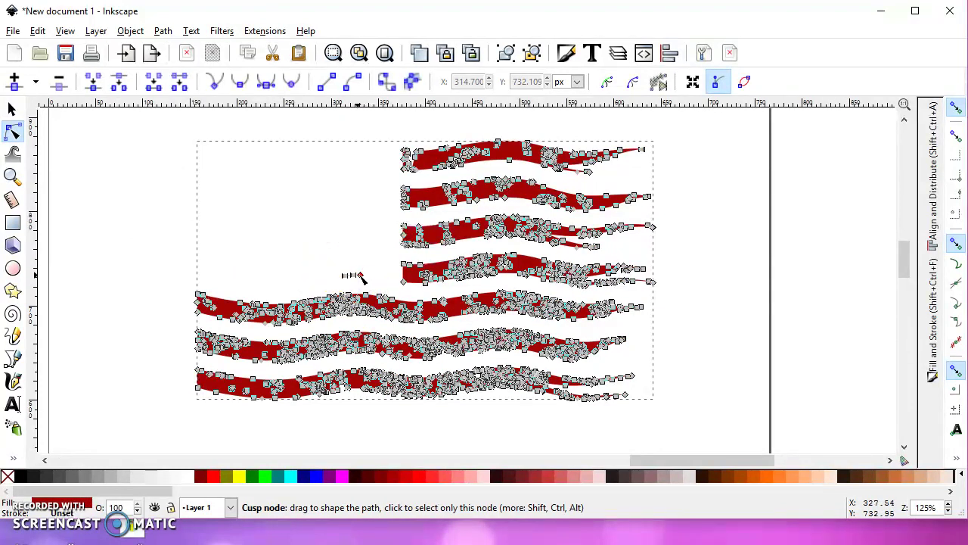
left_click(361, 275)
scroll(351, 272, "up", 2)
left_click(354, 271, "ctrl+alt")
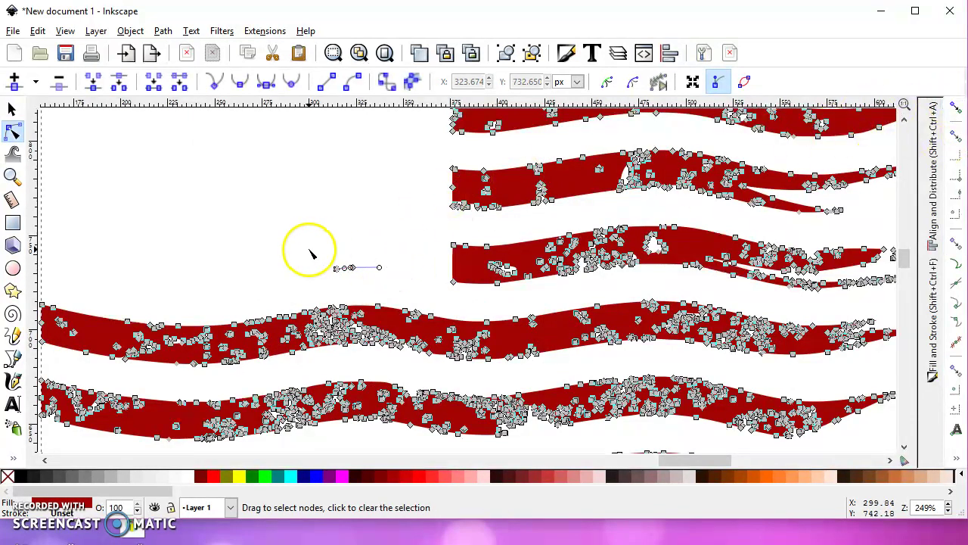
left_click_drag(309, 249, 399, 285)
key("Delete")
left_click(336, 257)
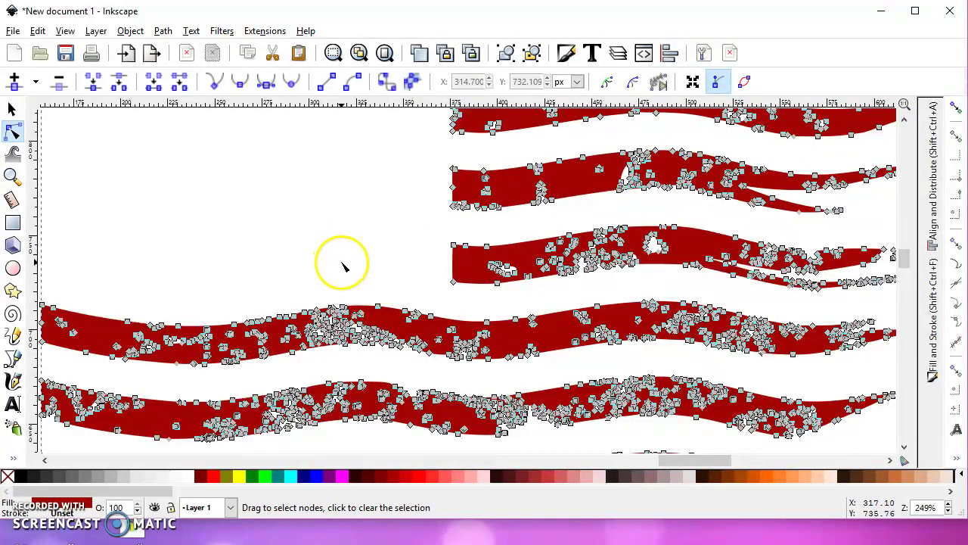
- Finish node editing and select the whole 3363-node distressed stripes path
scroll(478, 277, "up", 3)
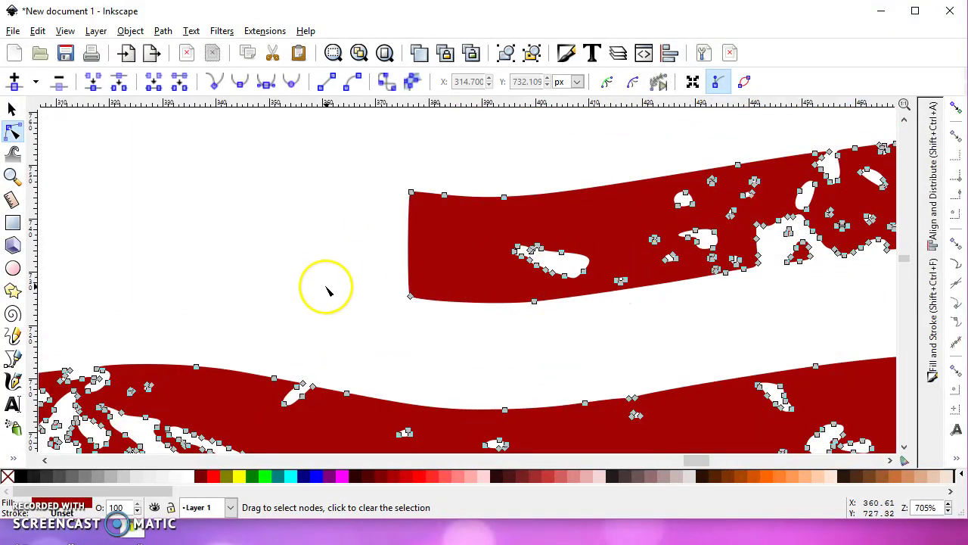
scroll(325, 285, "down", 4)
scroll(299, 316, "down", 2)
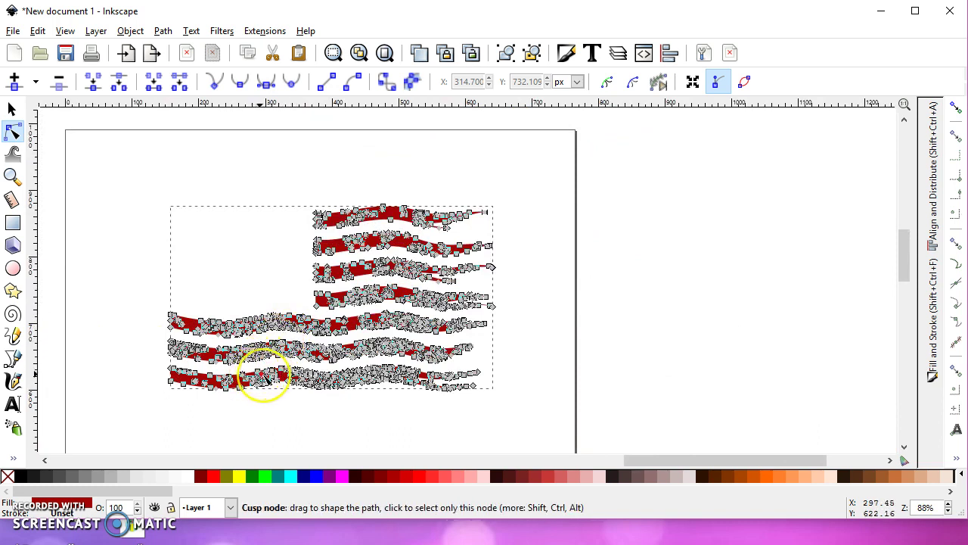
left_click(263, 376)
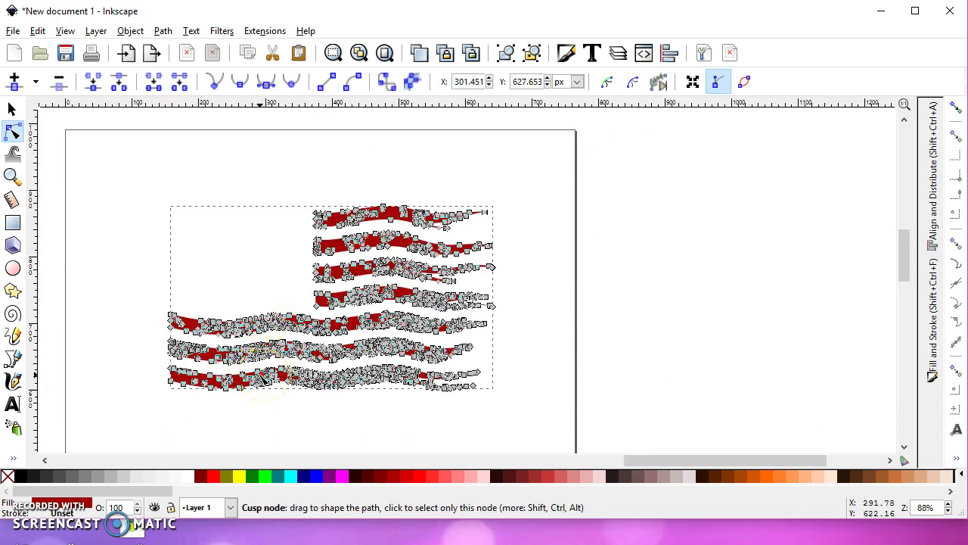
left_click(216, 345)
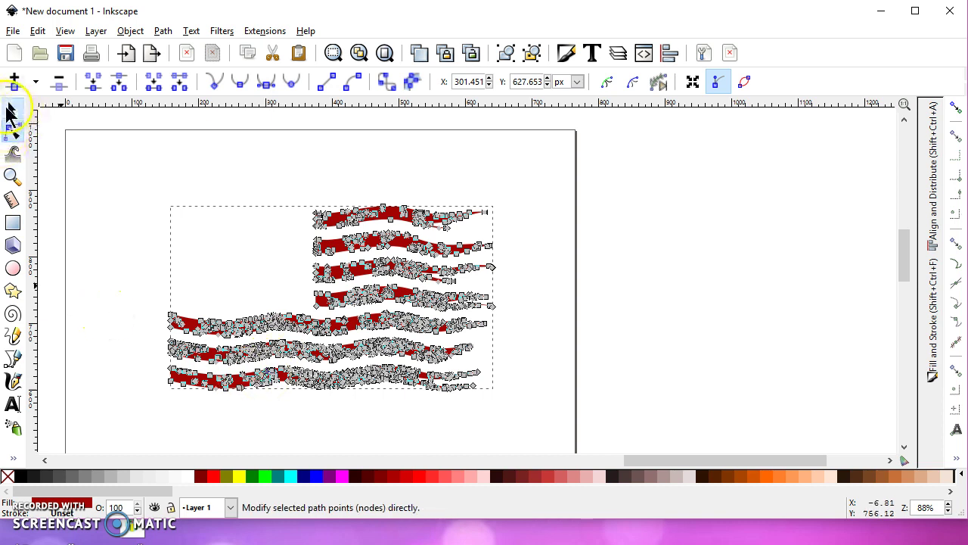
left_click(12, 108)
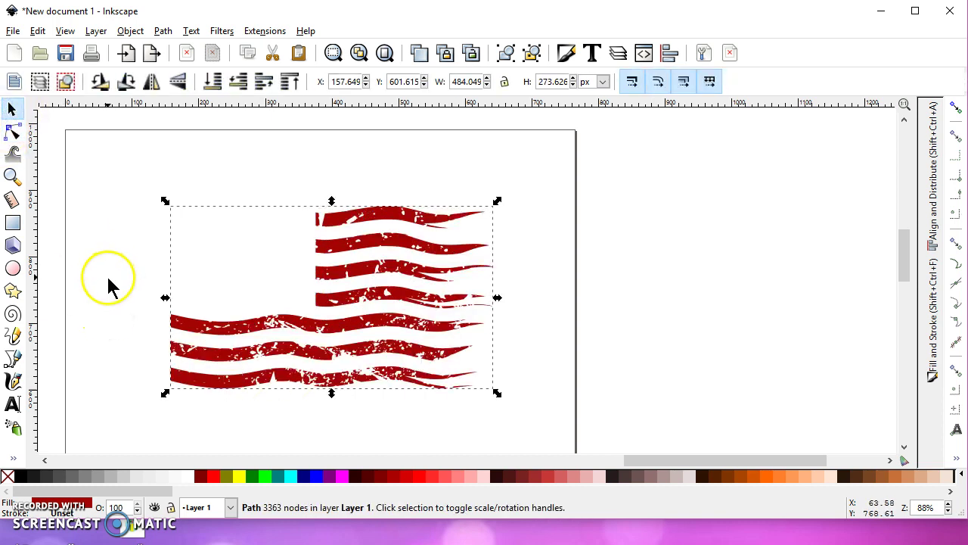
- Draw a red five-pointed star at default proportions with a slightly adjusted inner radius
double_click(12, 292)
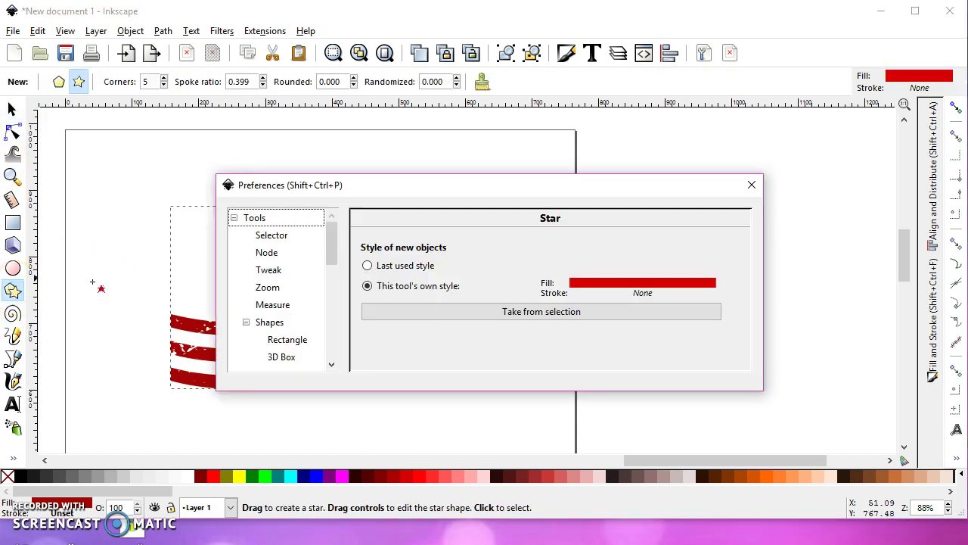
left_click(751, 186)
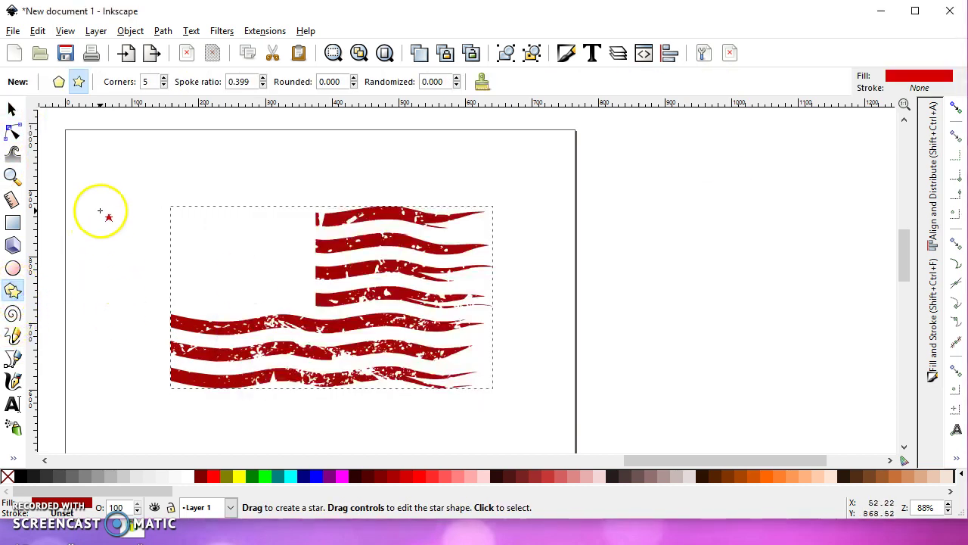
left_click_drag(99, 211, 114, 228)
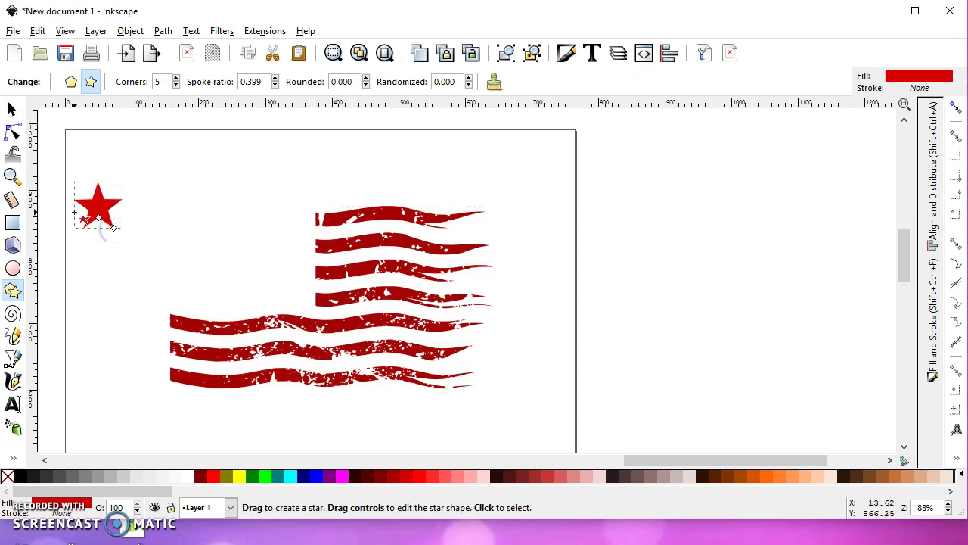
scroll(76, 211, "up", 3, "ctrl")
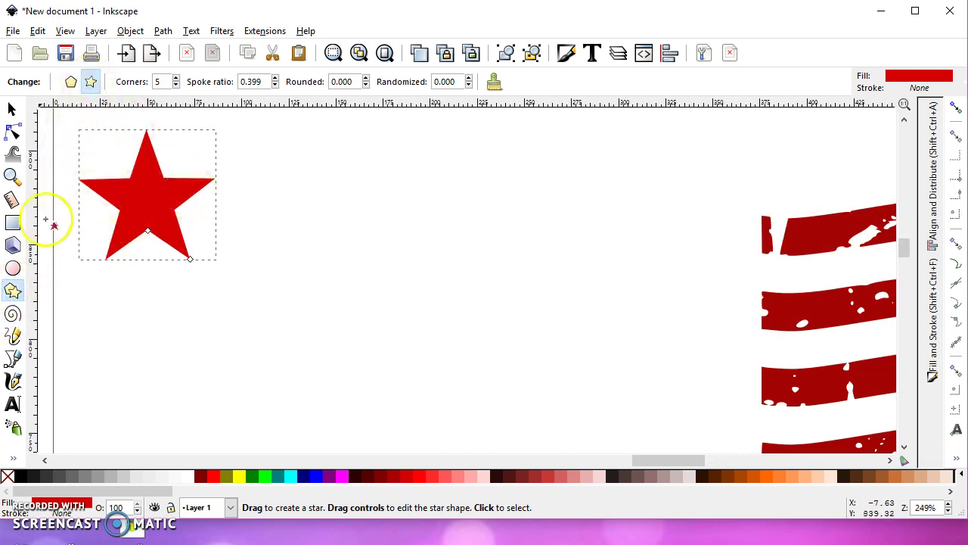
left_click(494, 81)
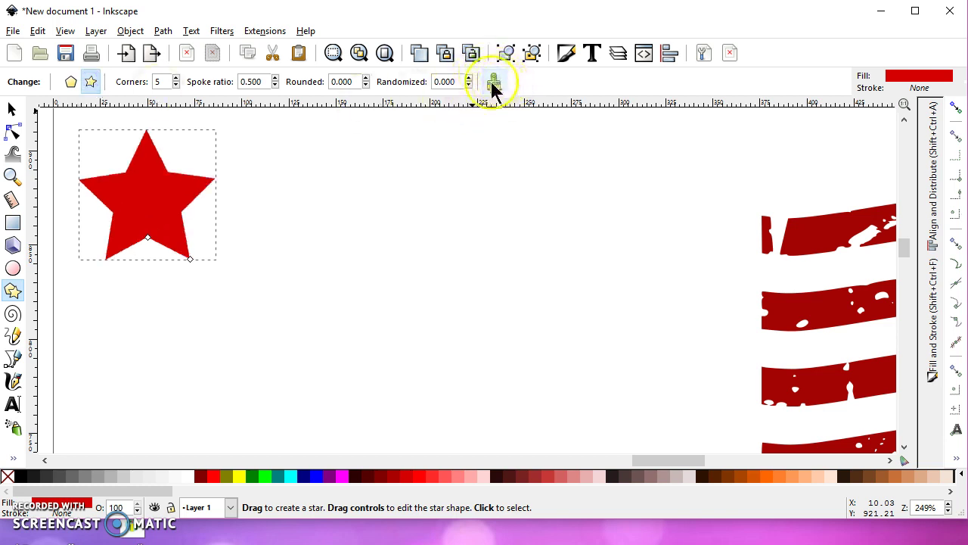
left_click(152, 149)
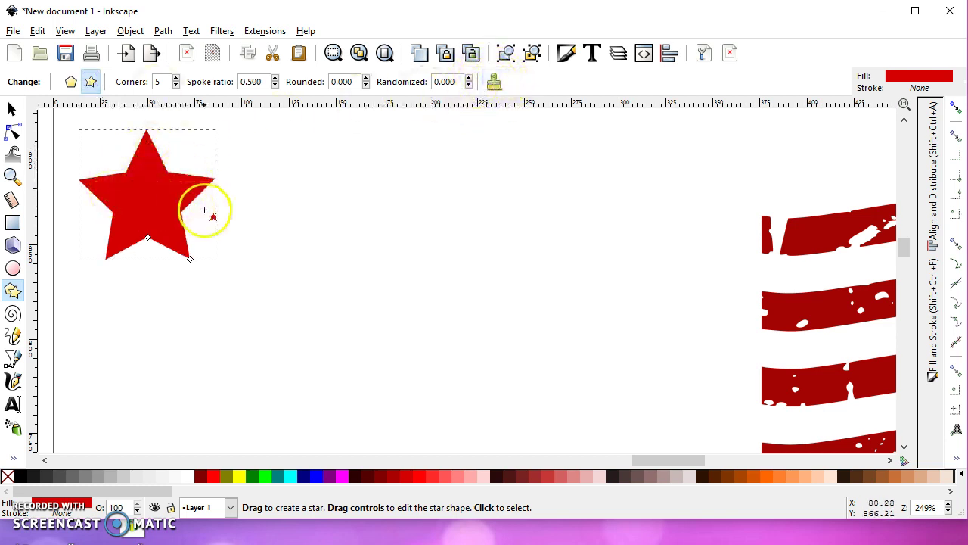
left_click_drag(148, 237, 148, 241)
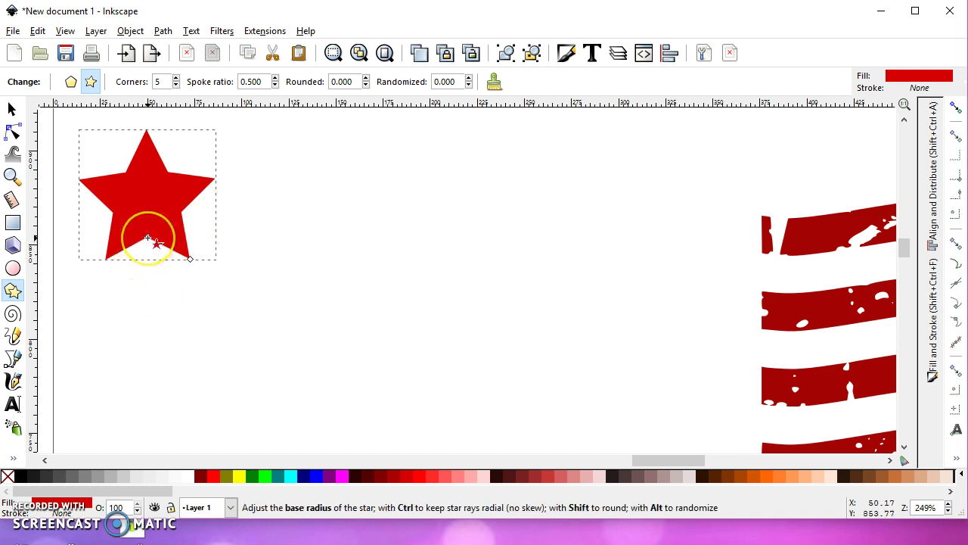
left_click_drag(147, 239, 146, 235)
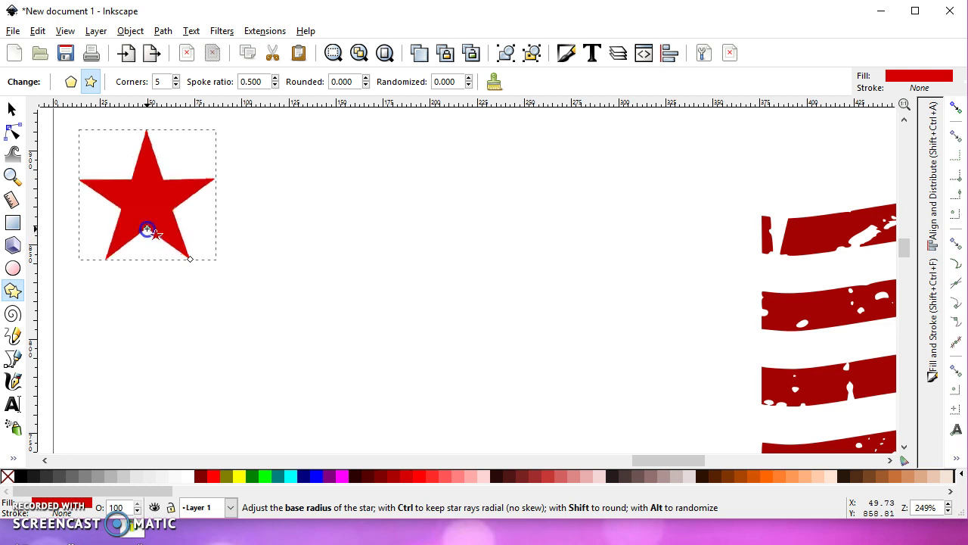
- Move the 72.558 × 69.213 px star down and right near the stripes
left_click(19, 114)
left_click(129, 222)
left_click_drag(160, 208, 398, 295)
scroll(344, 287, "down", 3, "ctrl")
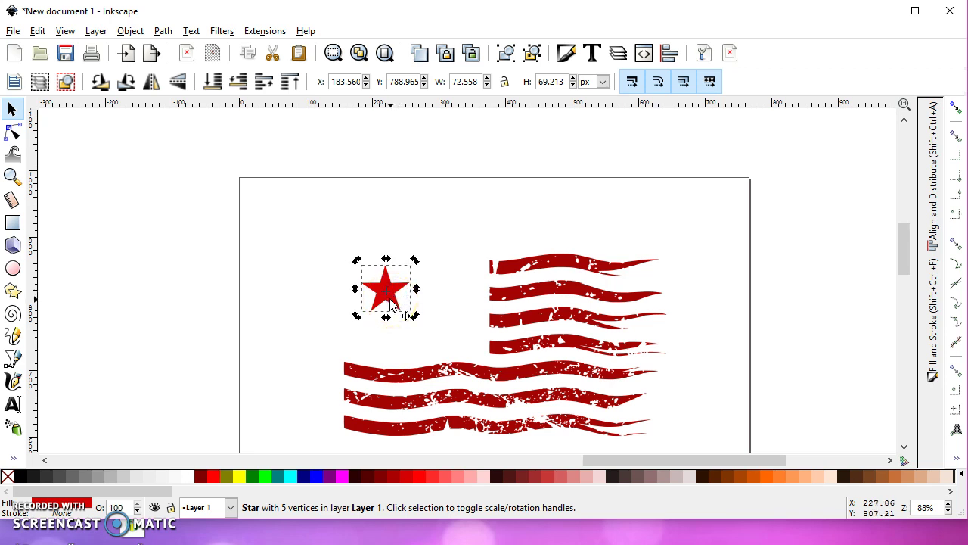
- Duplicate the star and spread the copies into the top-left canton
double_click(390, 300)
left_click(17, 109)
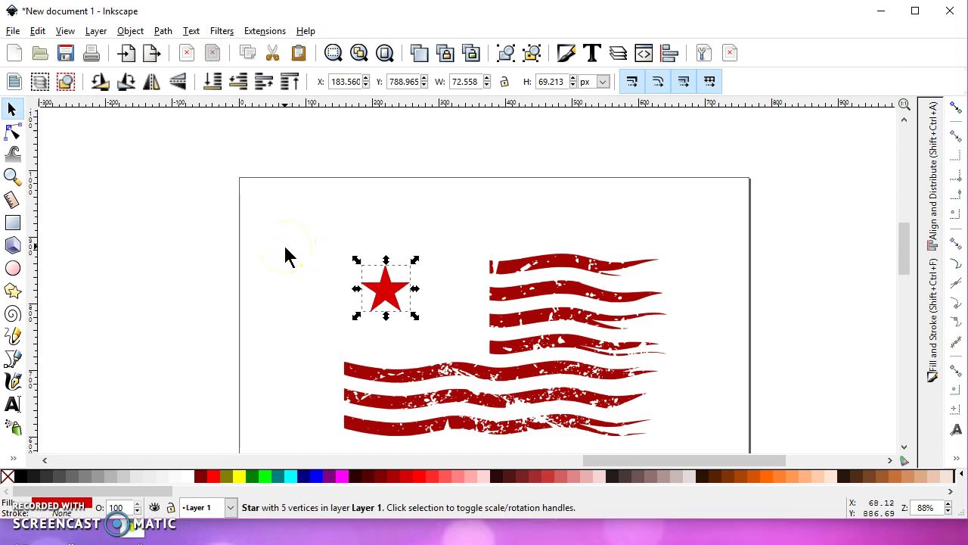
left_click_drag(389, 296, 455, 298)
left_click_drag(317, 241, 416, 322)
left_click_drag(385, 288, 352, 191)
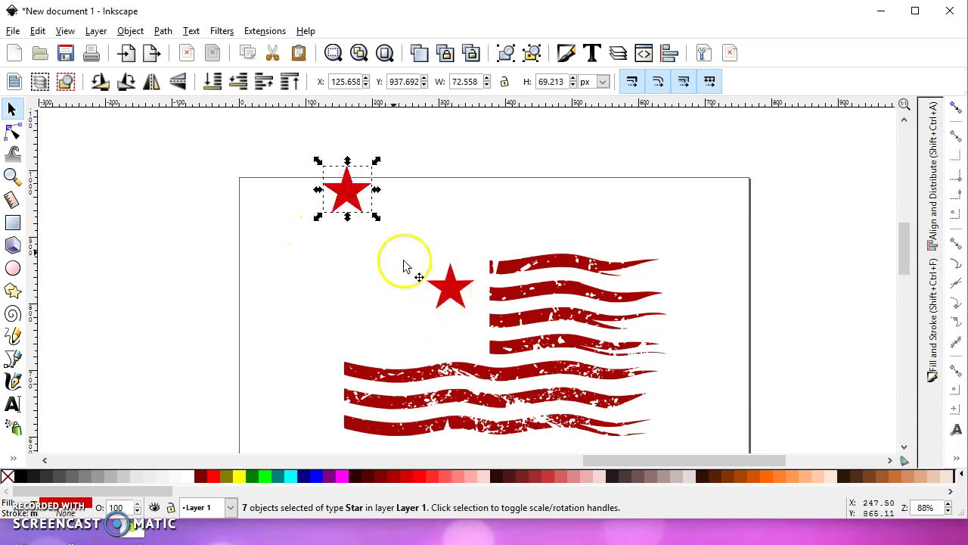
left_click(439, 195)
left_click(352, 192)
left_click_drag(355, 192, 373, 338)
left_click_drag(342, 206, 409, 274)
- Tilt and shrink several stars to vary their angle and size
left_click(409, 274)
left_click_drag(436, 234, 429, 225)
left_click(459, 287)
left_click(472, 283)
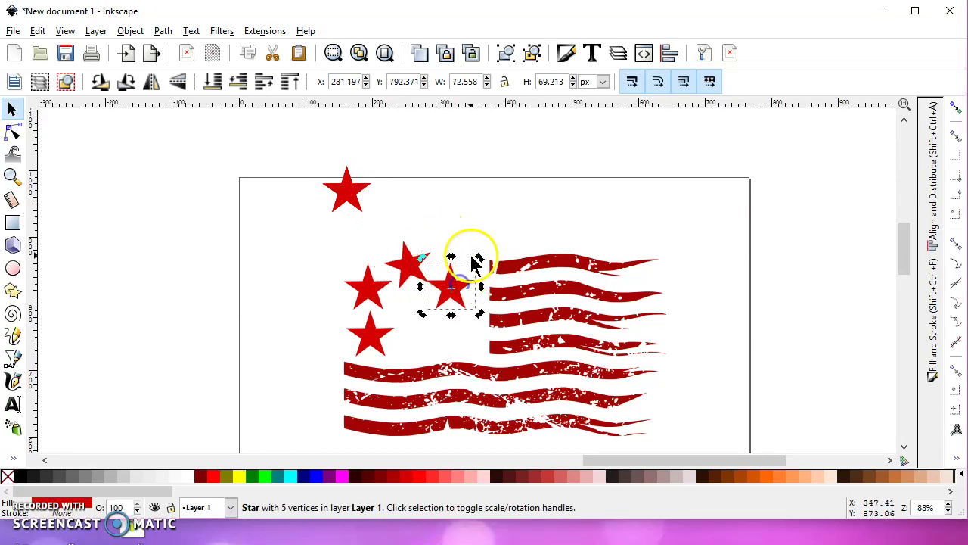
left_click_drag(478, 256, 475, 255)
left_click_drag(454, 291, 425, 330)
left_click(375, 332)
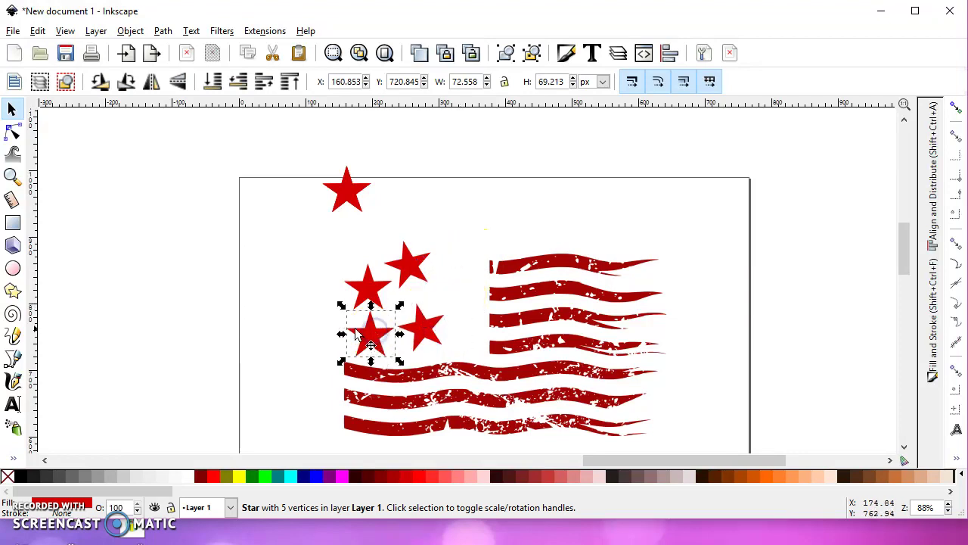
left_click_drag(341, 304, 469, 340)
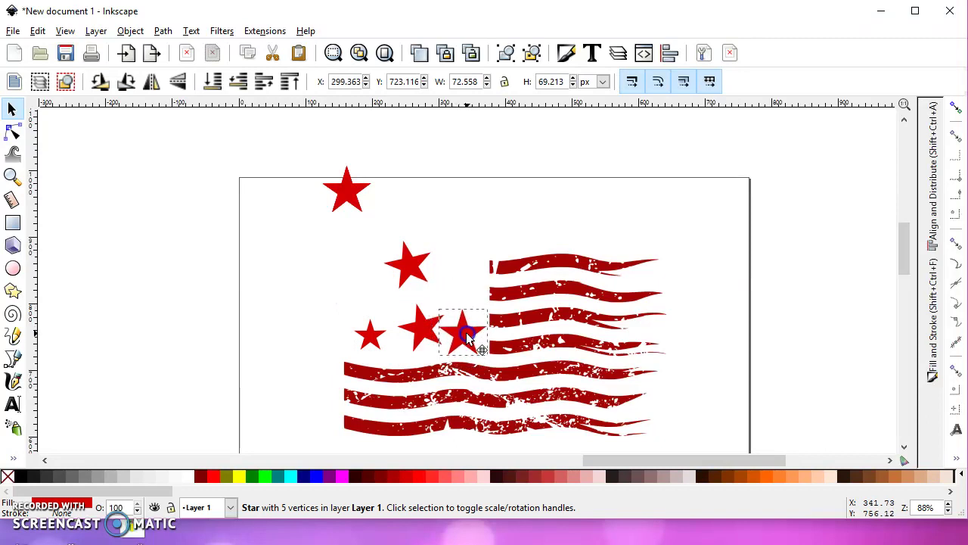
mouse_move(437, 306)
left_mouse_down()
mouse_move(428, 306)
mouse_move(439, 313)
left_mouse_up()
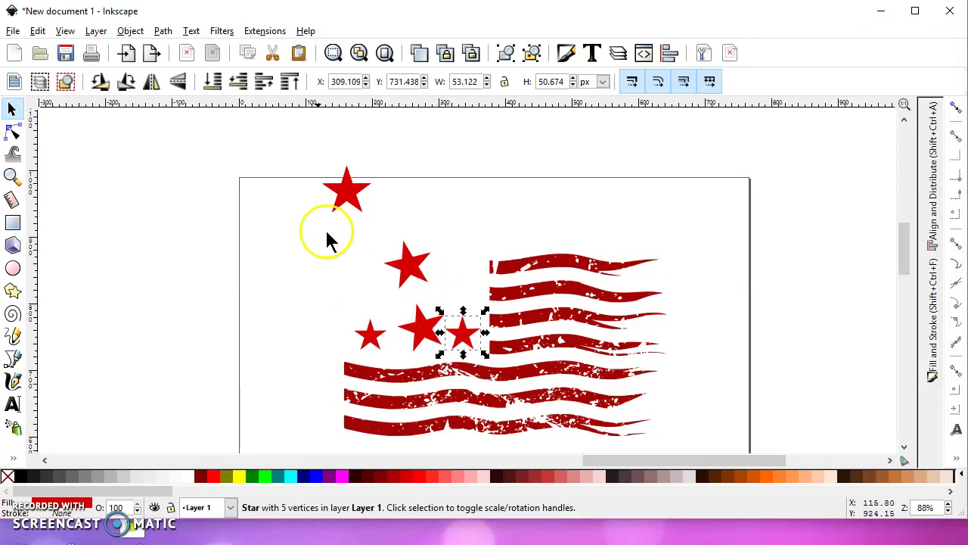
- Pull the hidden star copies into the canton, shrinking some to about two-thirds size
left_click(348, 197)
left_click_drag(350, 223, 363, 291)
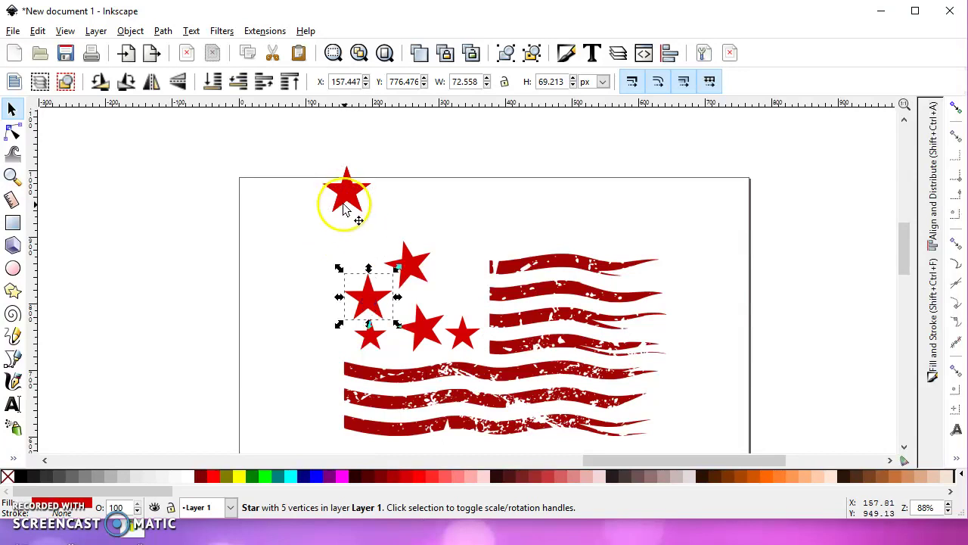
left_click_drag(345, 201, 444, 300)
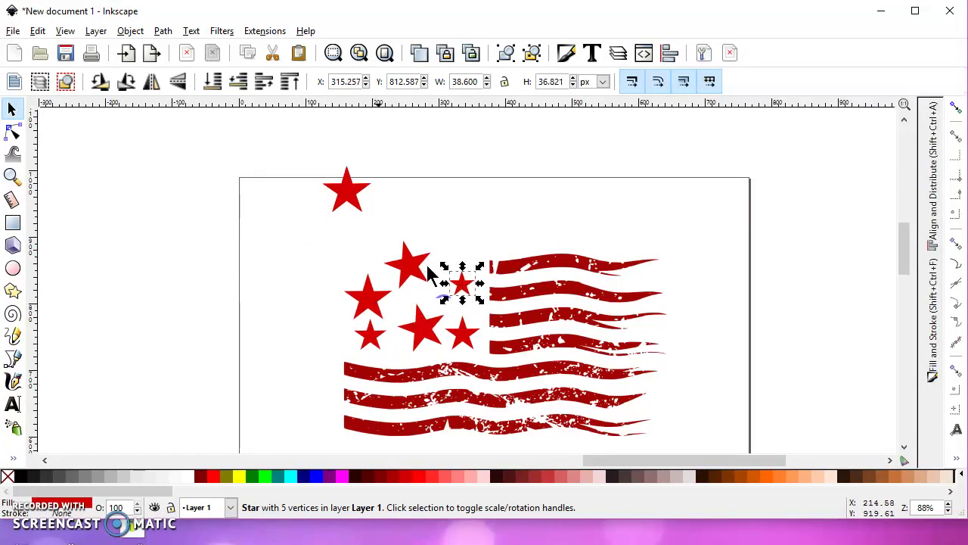
left_click(347, 198)
left_click_drag(348, 198, 354, 239)
left_click(380, 255)
left_click_drag(383, 261, 376, 252)
left_click(355, 231)
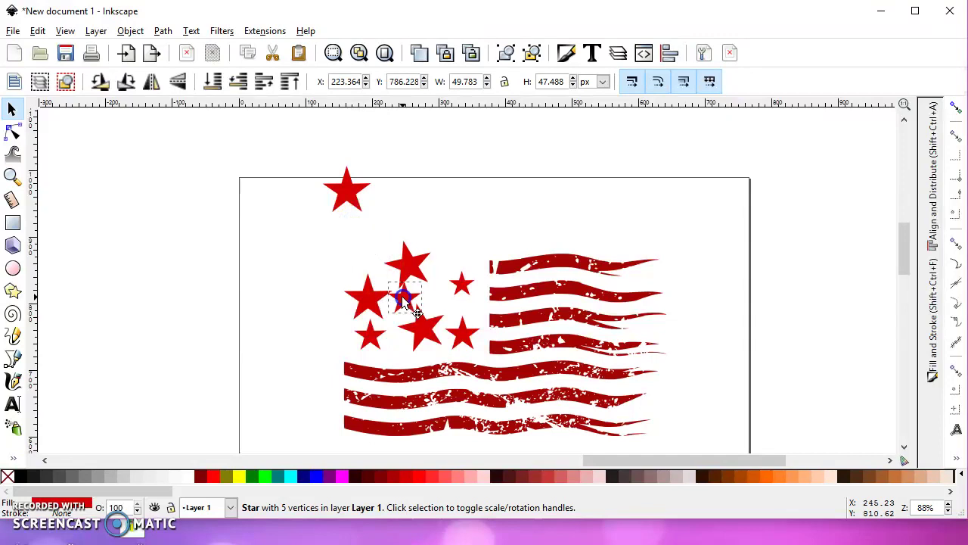
left_click(359, 292)
left_click(333, 195)
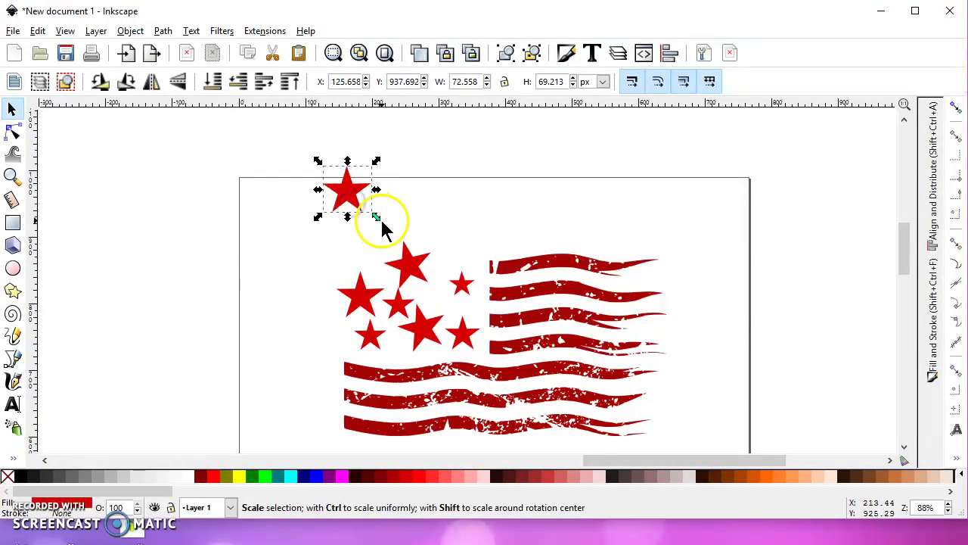
left_click_drag(382, 226, 466, 272)
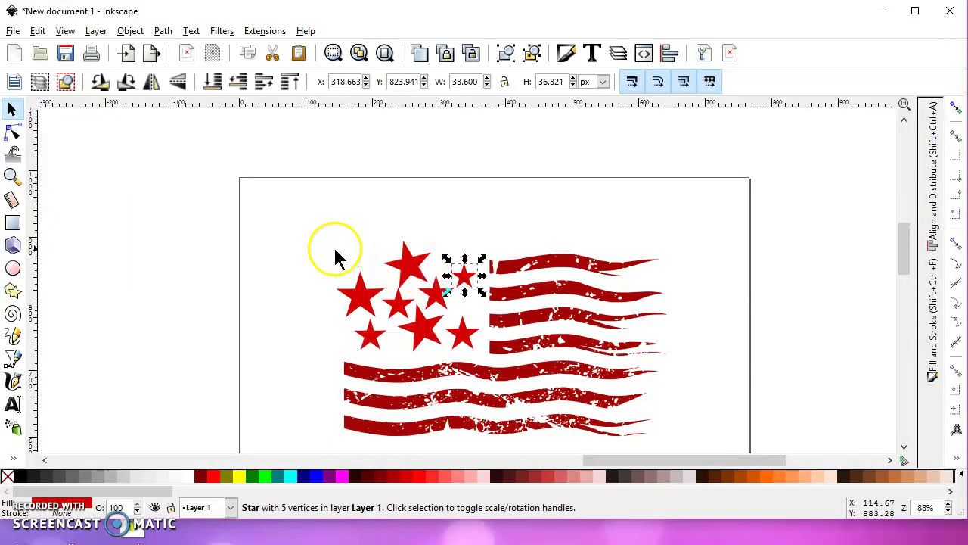
- Union all eight stars into one 80-node path
left_click_drag(277, 216, 490, 370)
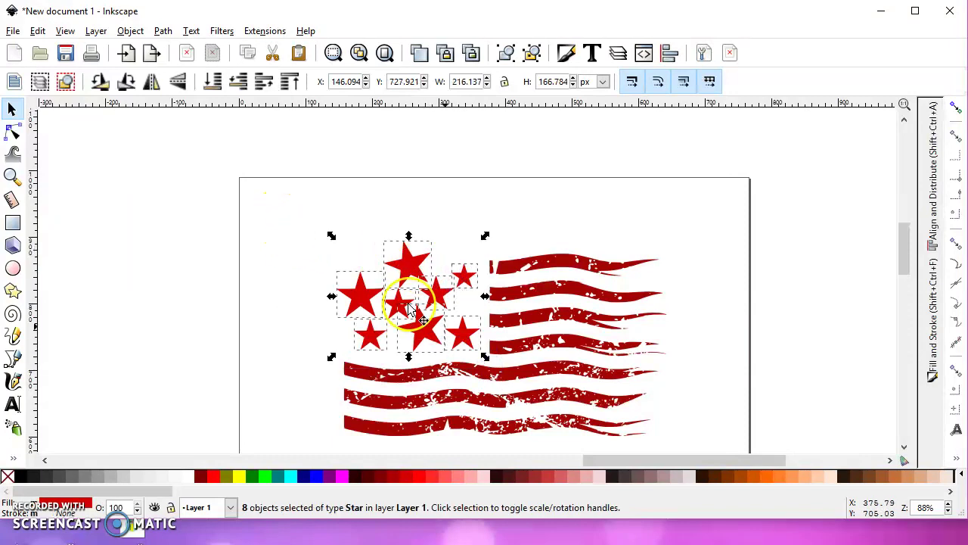
left_click(163, 31)
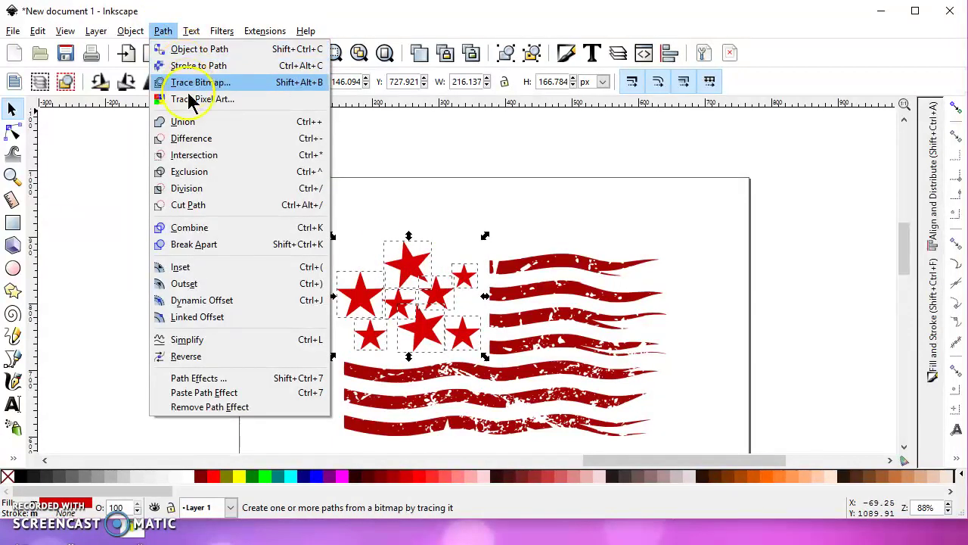
left_click(208, 125)
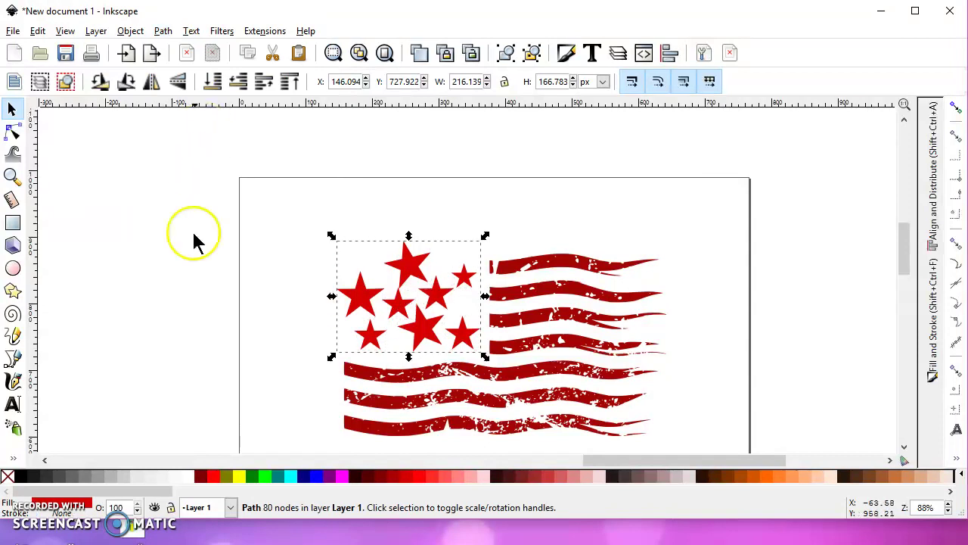
- Colour the merged star cluster navy blue
left_click(309, 476)
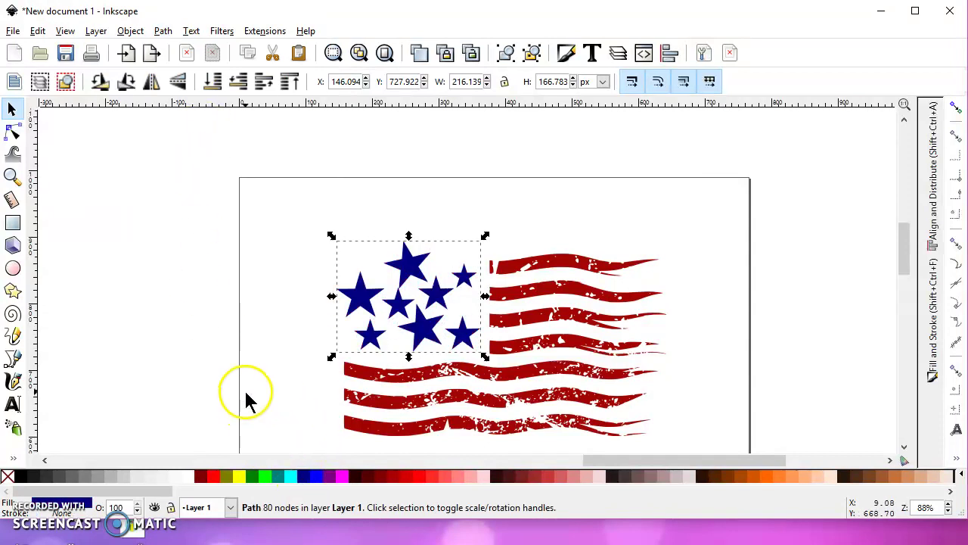
scroll(257, 401, "down", 1)
scroll(400, 422, "up", 2)
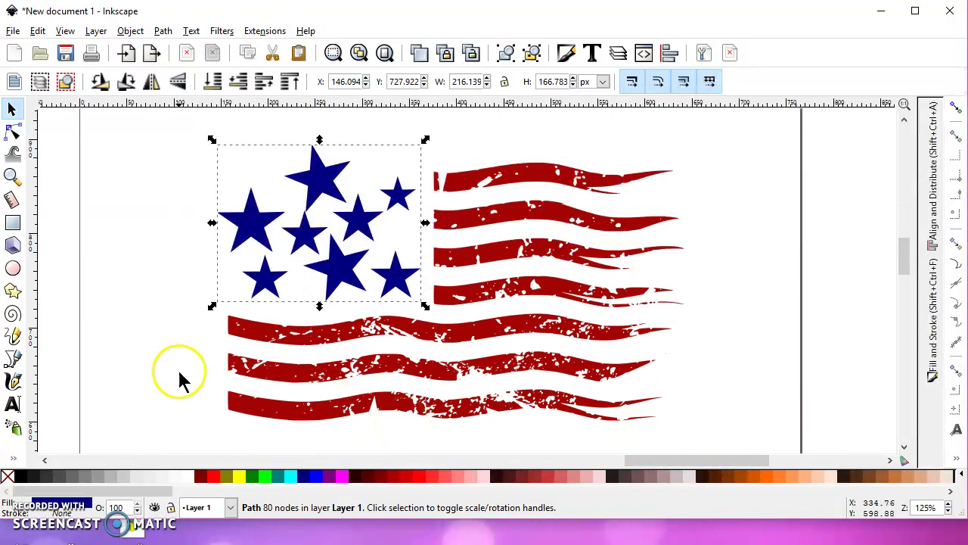
- Add 'america' text left of the stripes in the Autumn in November font
left_click(12, 403)
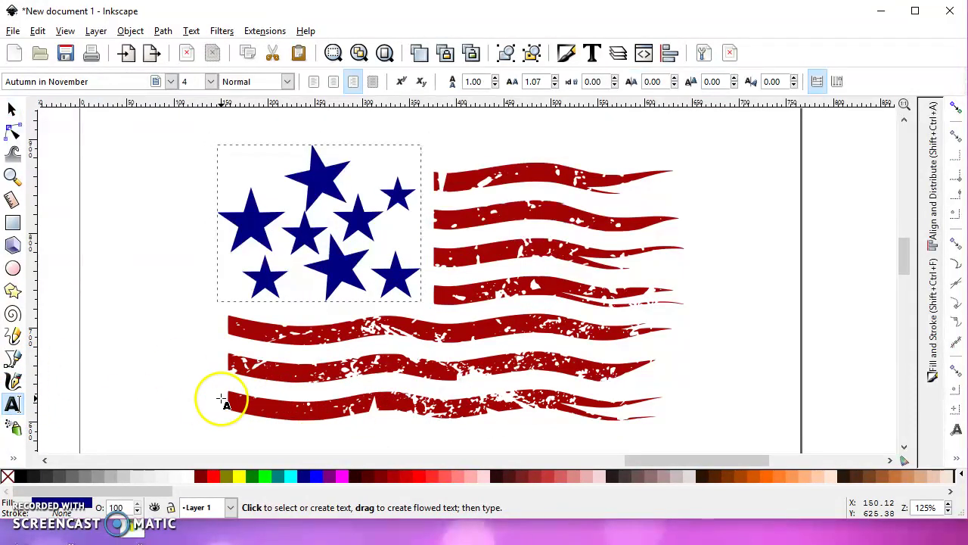
left_click(121, 399)
type("a")
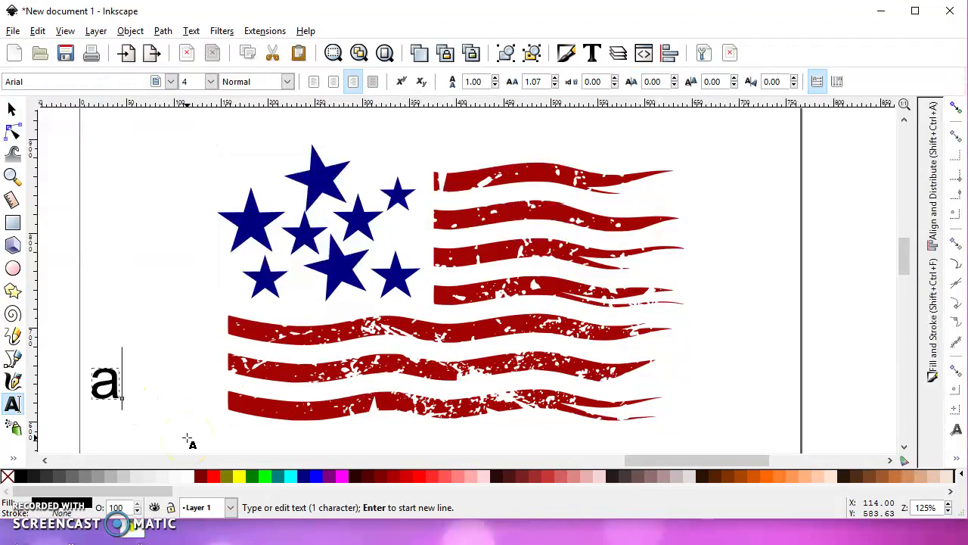
type("merica")
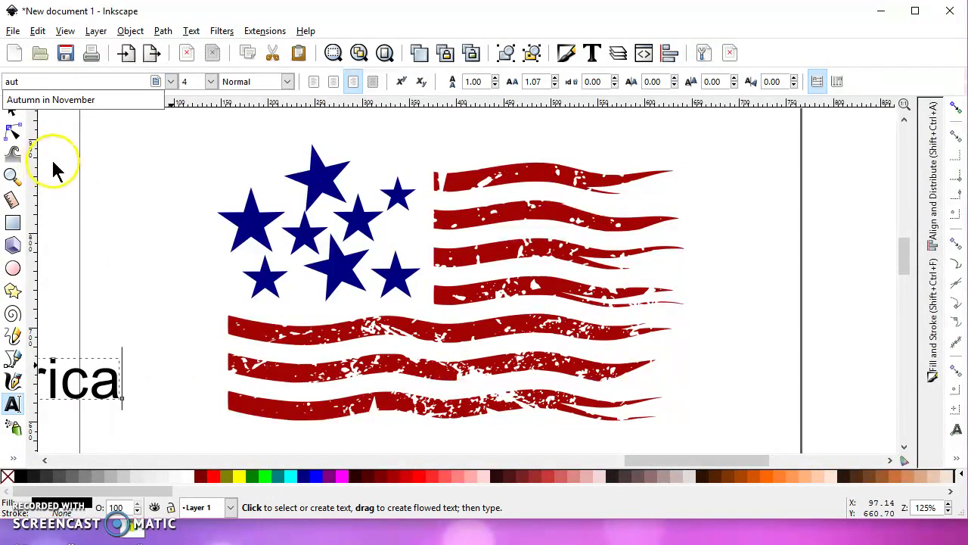
left_click(96, 100)
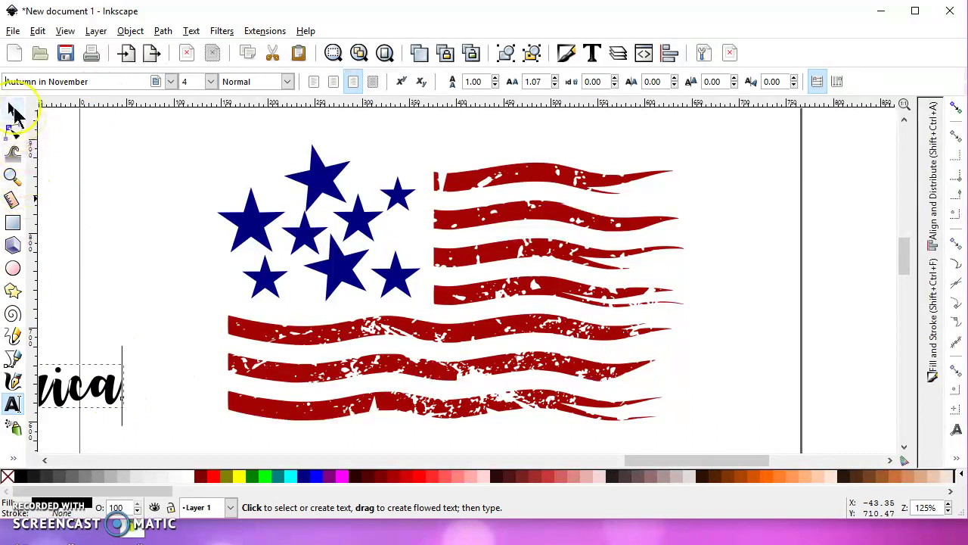
left_click(11, 108)
left_click(113, 399)
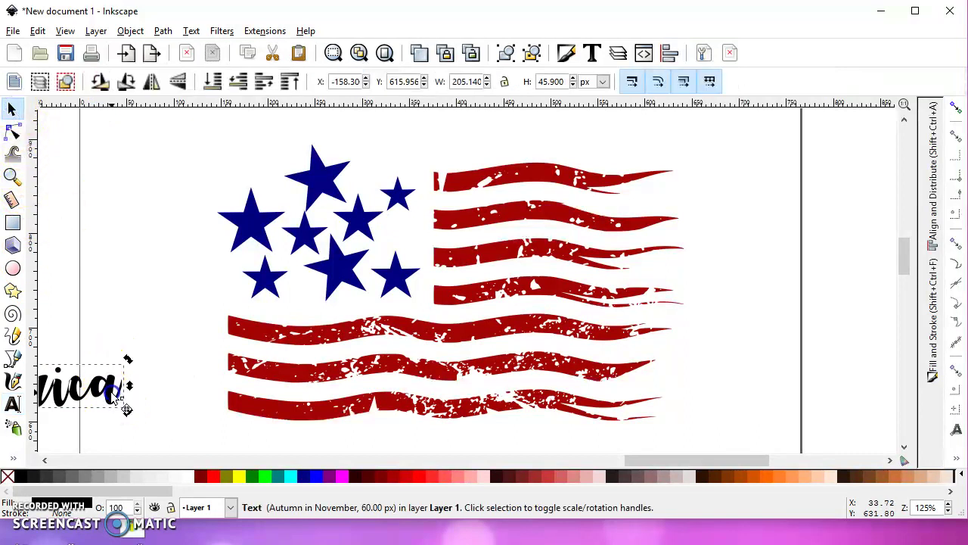
- Move the america text onto the middle stripes and convert it to a path
left_click_drag(113, 399, 529, 365)
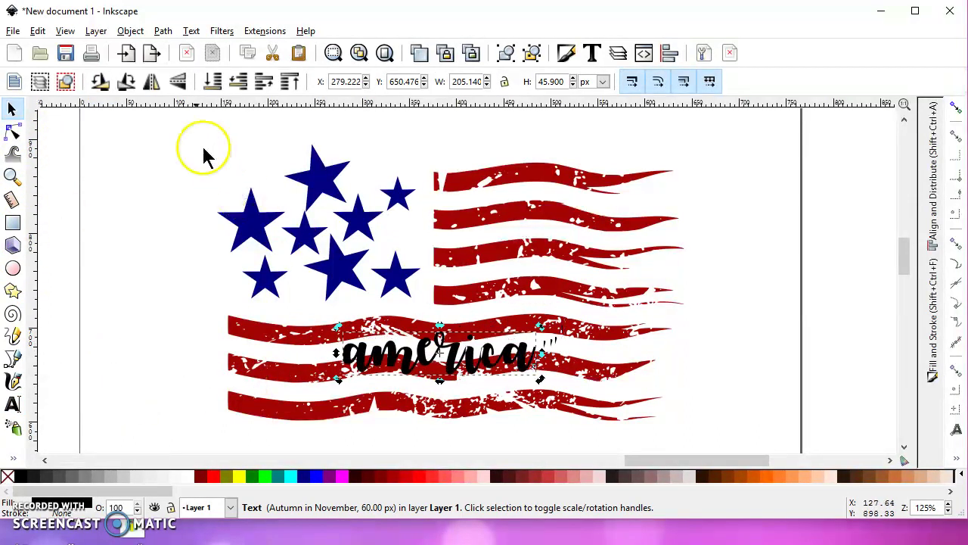
left_click(162, 32)
left_click(175, 51)
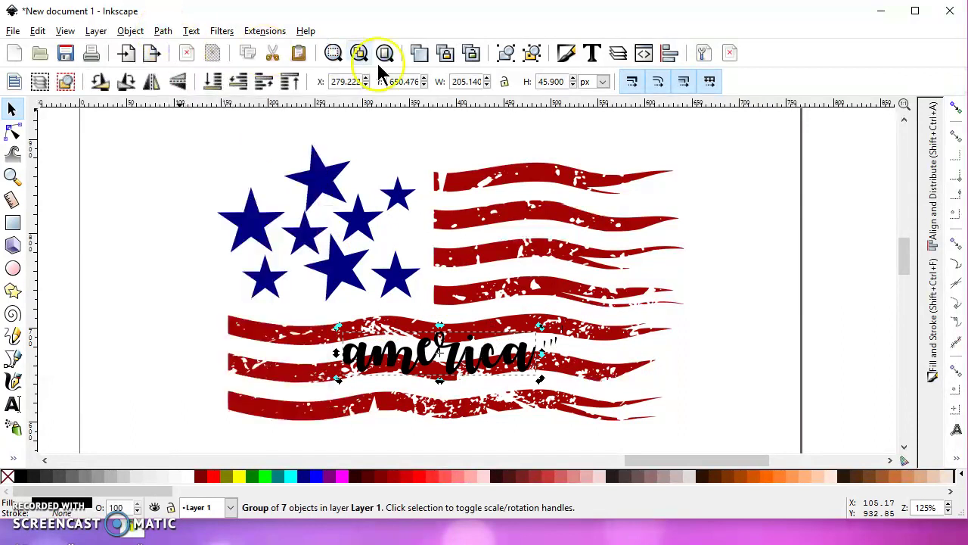
- Ungroup the letters and union all seven into one 349-node path
left_click(532, 55)
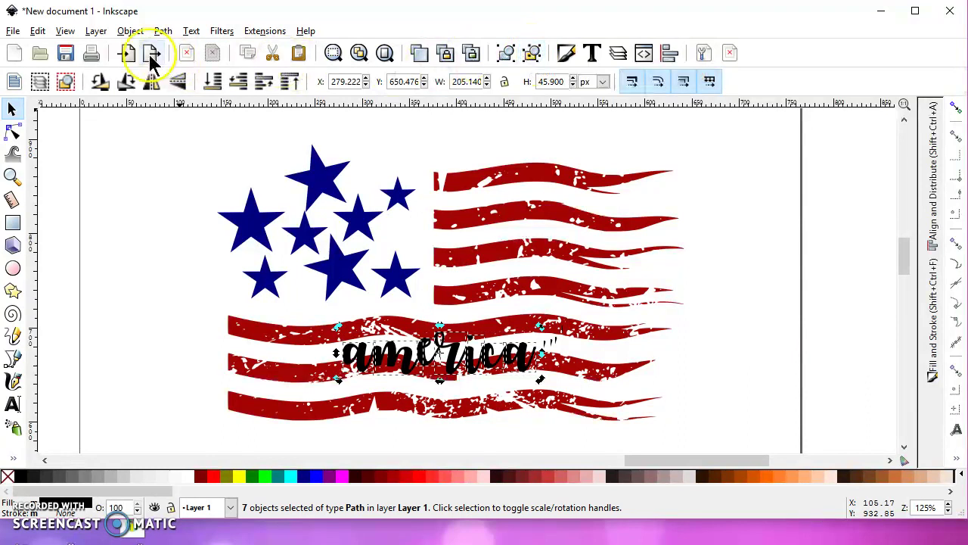
left_click(130, 31)
left_click(130, 31)
left_click(130, 31)
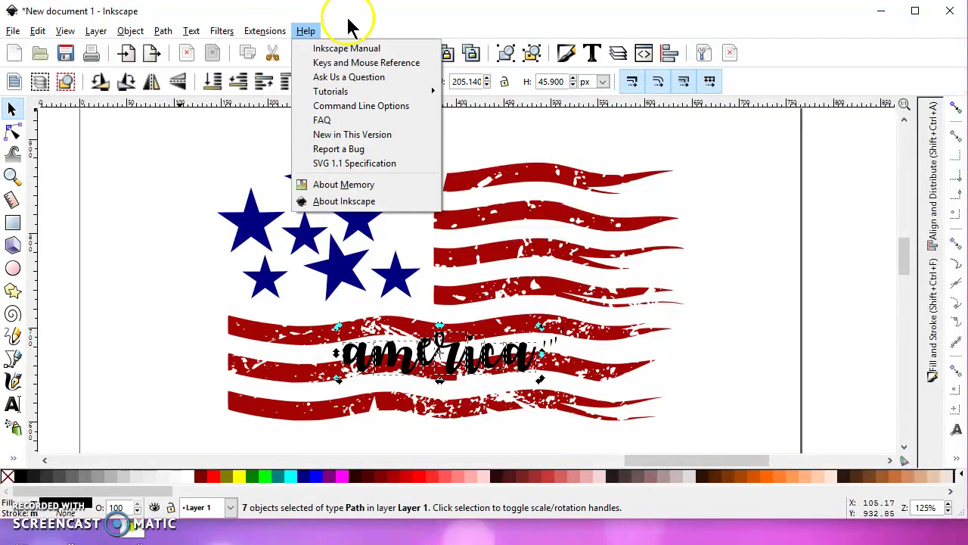
left_click(155, 31)
left_click(130, 31)
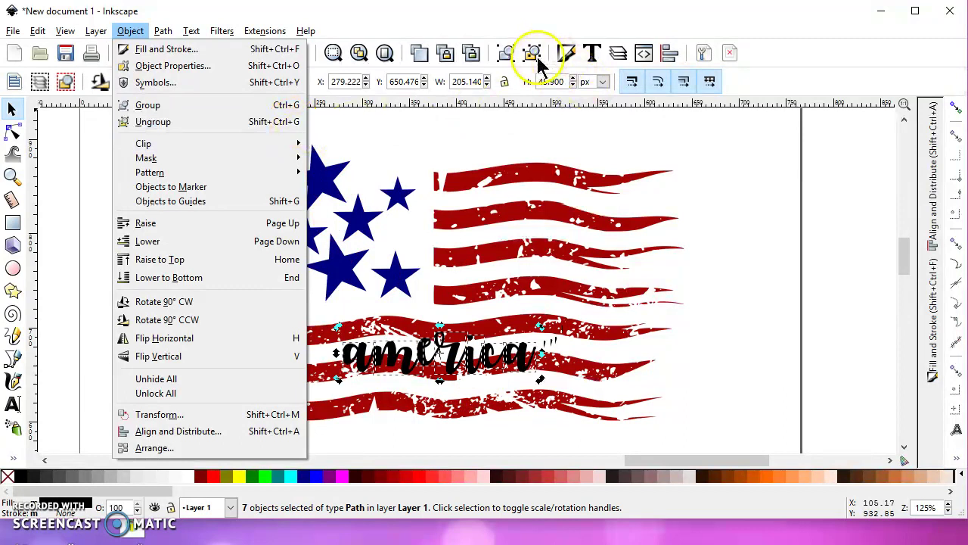
left_click(514, 27)
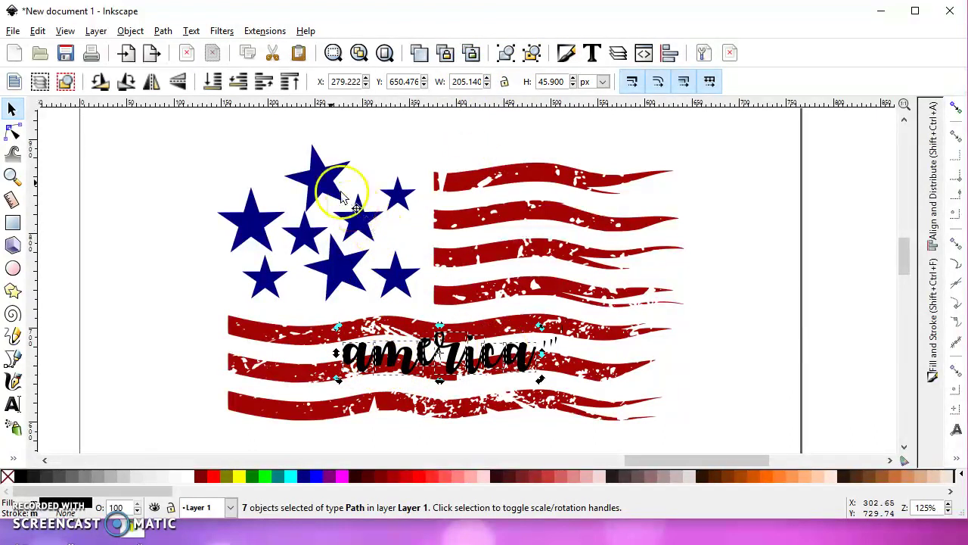
left_click(161, 31)
left_click(212, 121)
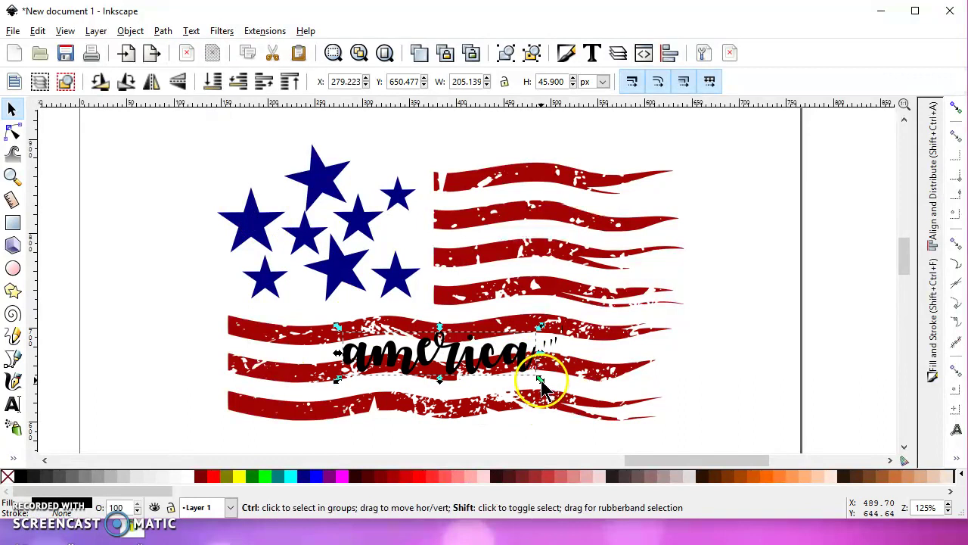
- Enlarge the america lettering, then select it on its own
left_click_drag(540, 382, 588, 424)
left_click(582, 416)
left_click(564, 371, "shift")
left_click(809, 322)
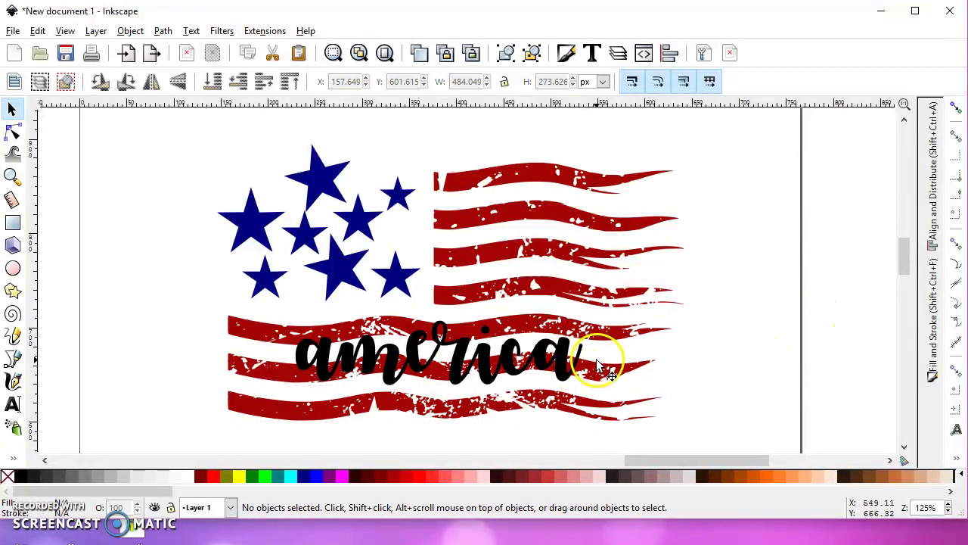
left_click(567, 355)
- Tilt the lettering counterclockwise, enlarge it to 314.569 × 121.994 px, and shift it right
left_click(566, 352)
left_click_drag(588, 317, 573, 282)
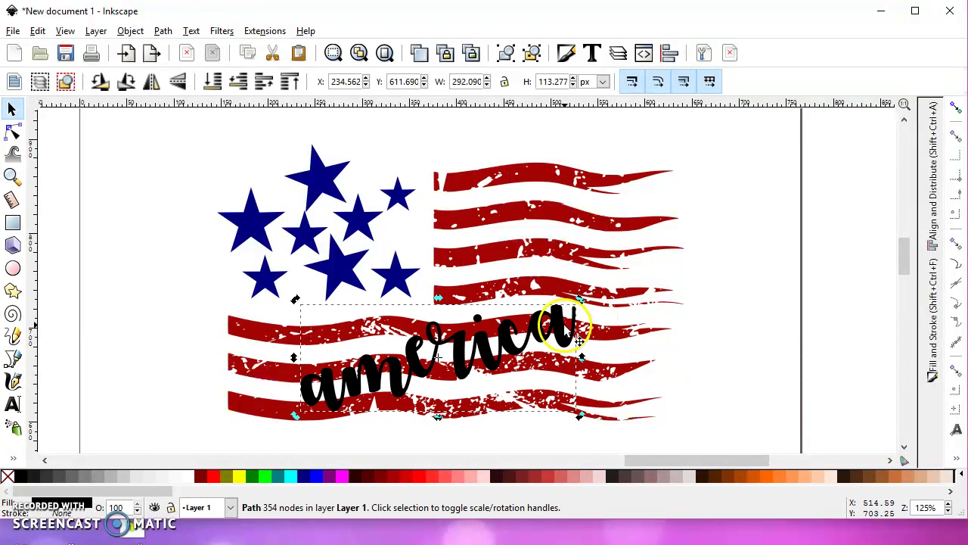
left_click(510, 328)
left_click_drag(569, 340, 579, 330)
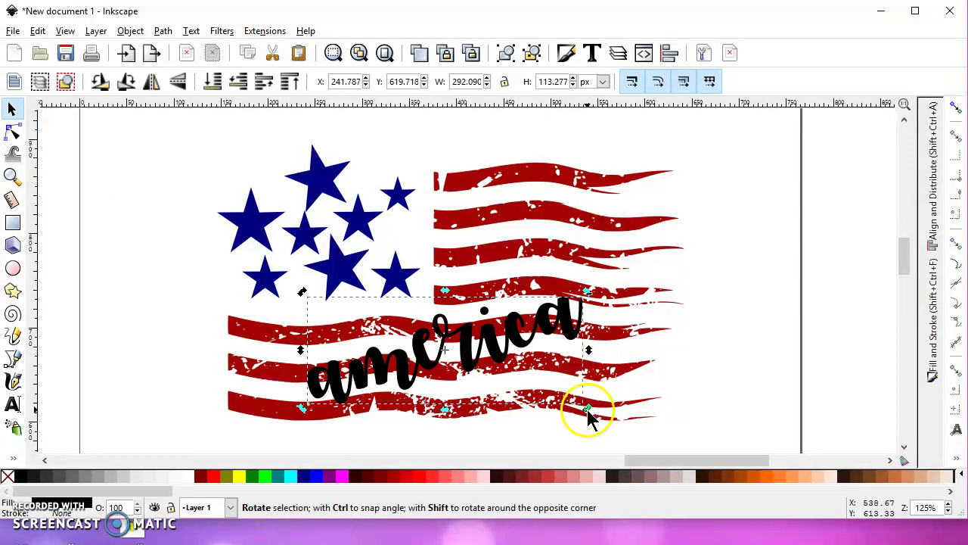
left_click(571, 341)
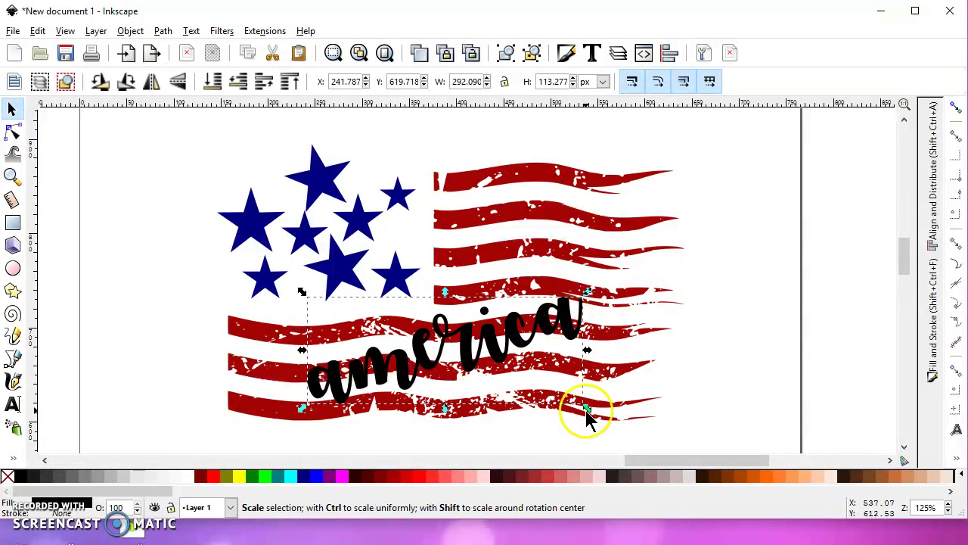
left_click_drag(586, 408, 599, 415)
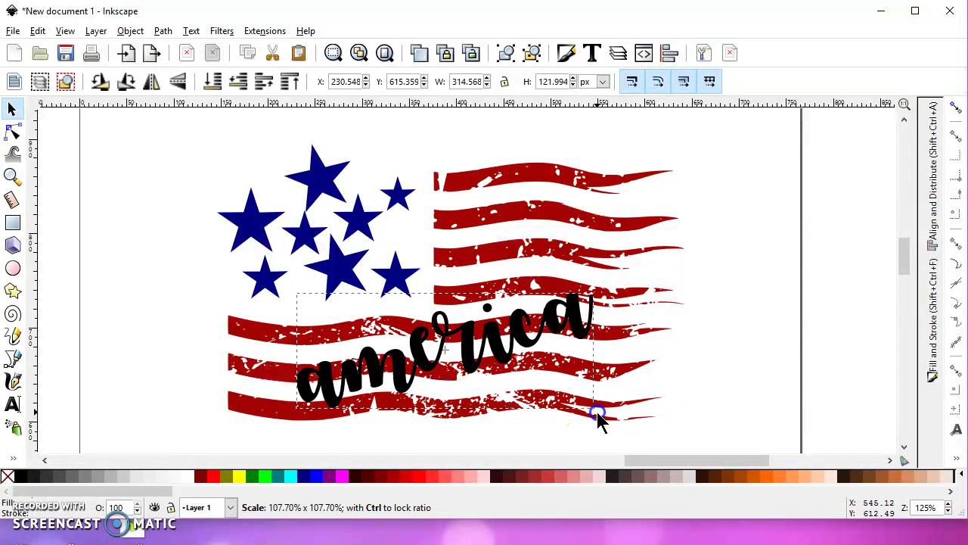
left_click_drag(554, 325, 575, 330)
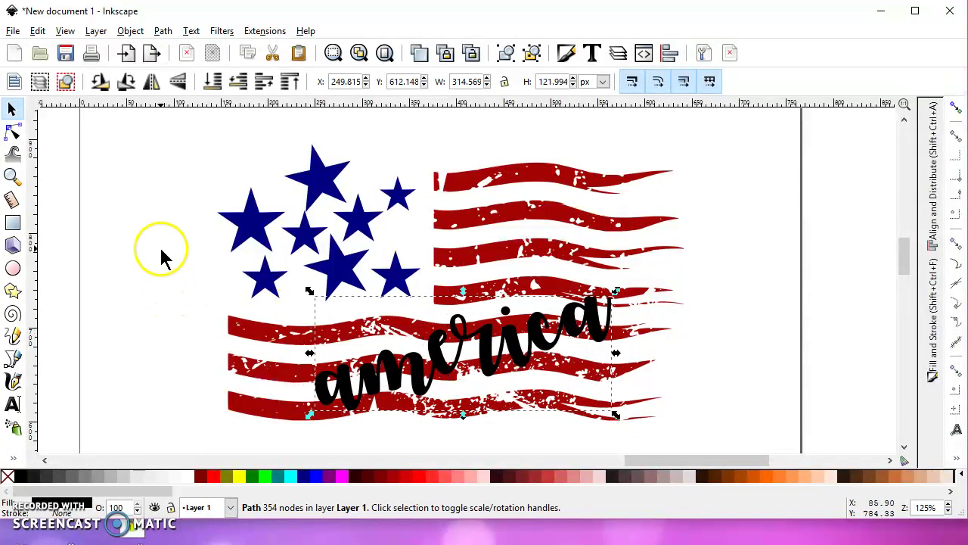
- Create a linked offset of the 'america' lettering and fill it orange
left_click(163, 31)
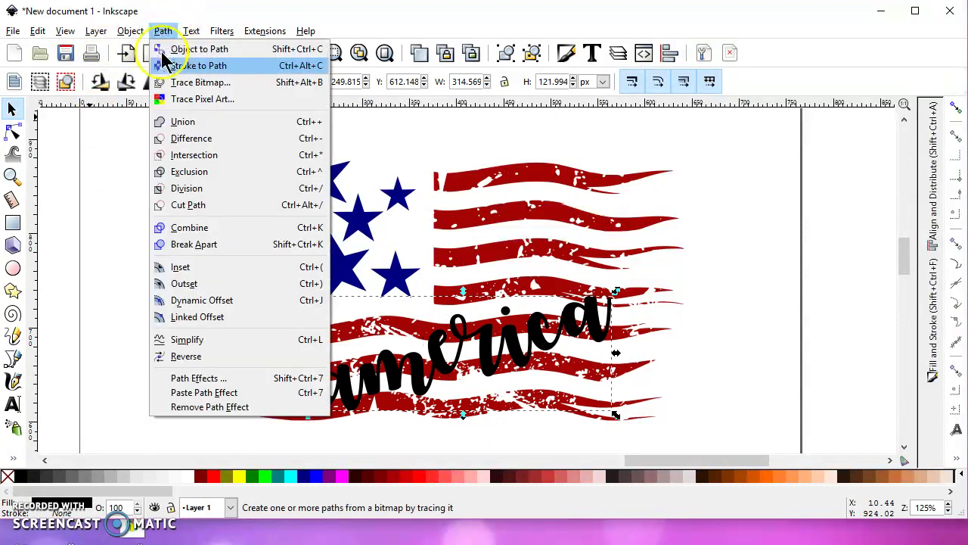
left_click(199, 317)
left_click(167, 476)
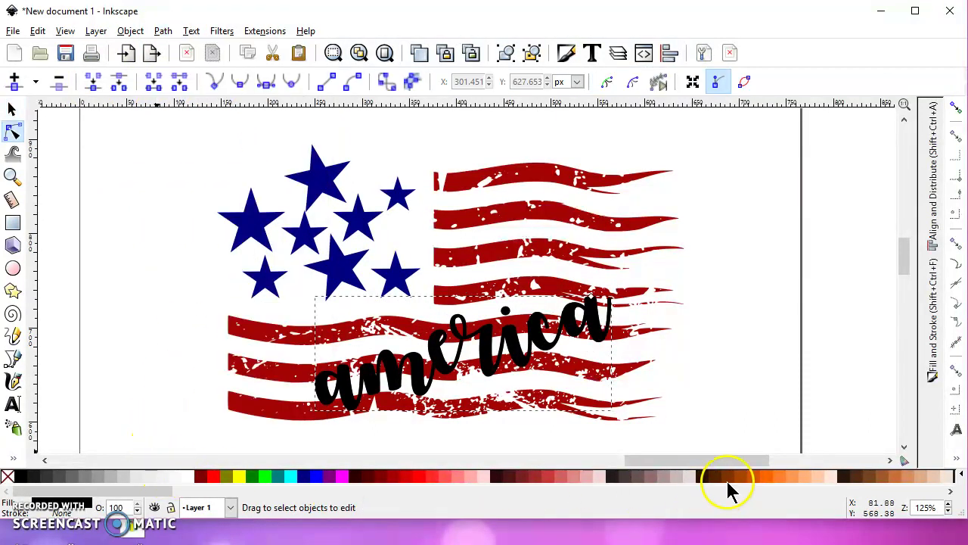
left_click(764, 478)
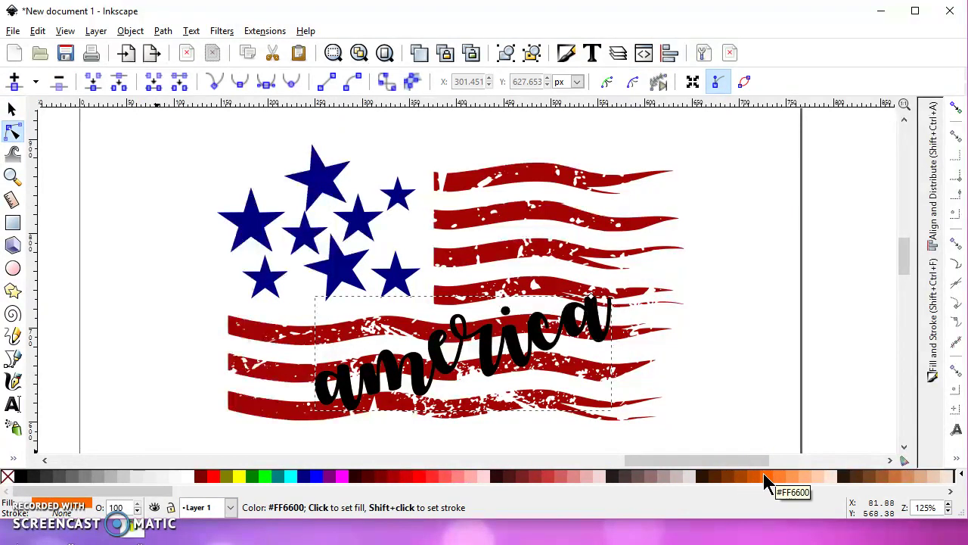
left_click_drag(763, 480, 549, 312)
- Widen the orange offset outward so it sits slightly beyond the letters
scroll(549, 312, "up", 2, "ctrl")
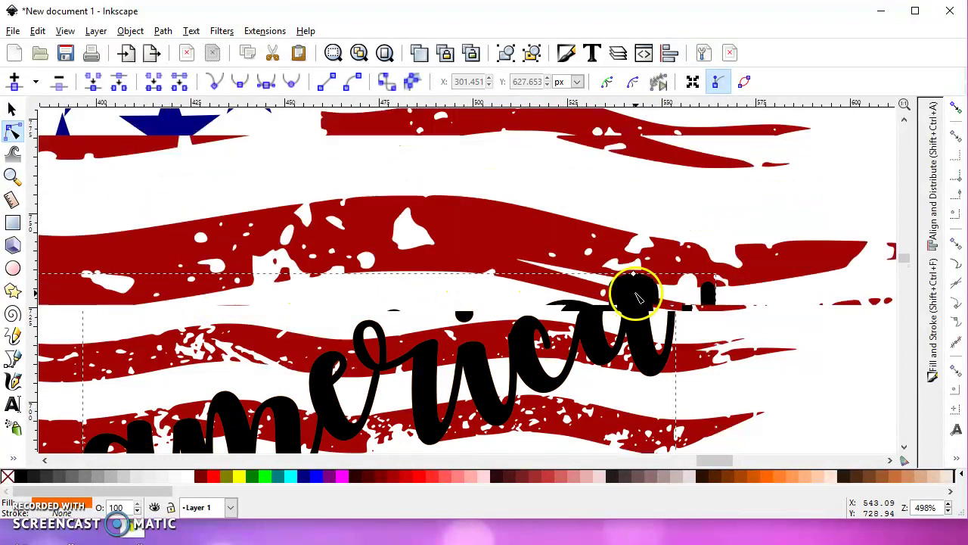
mouse_move(637, 297)
left_mouse_down()
mouse_move(634, 264)
mouse_move(621, 275)
left_mouse_up()
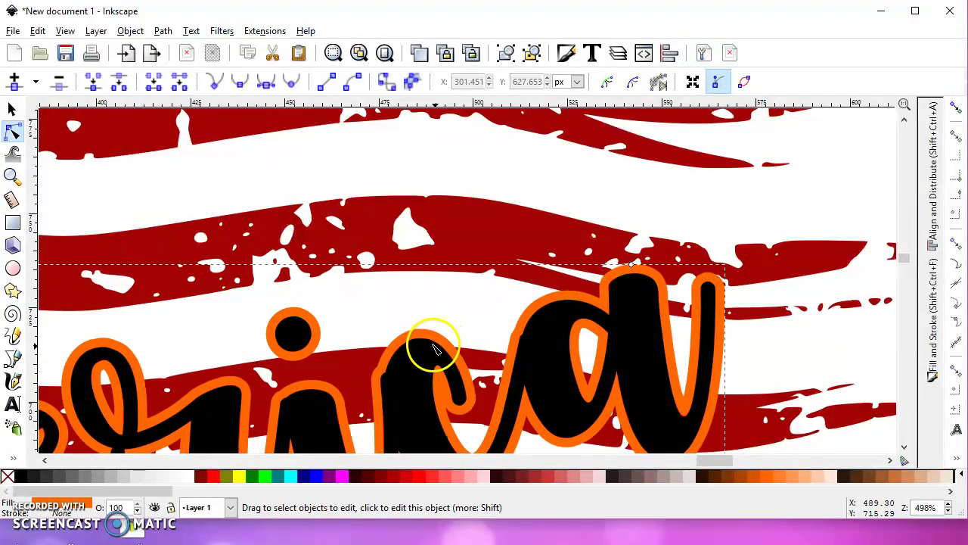
scroll(433, 348, "down", 3)
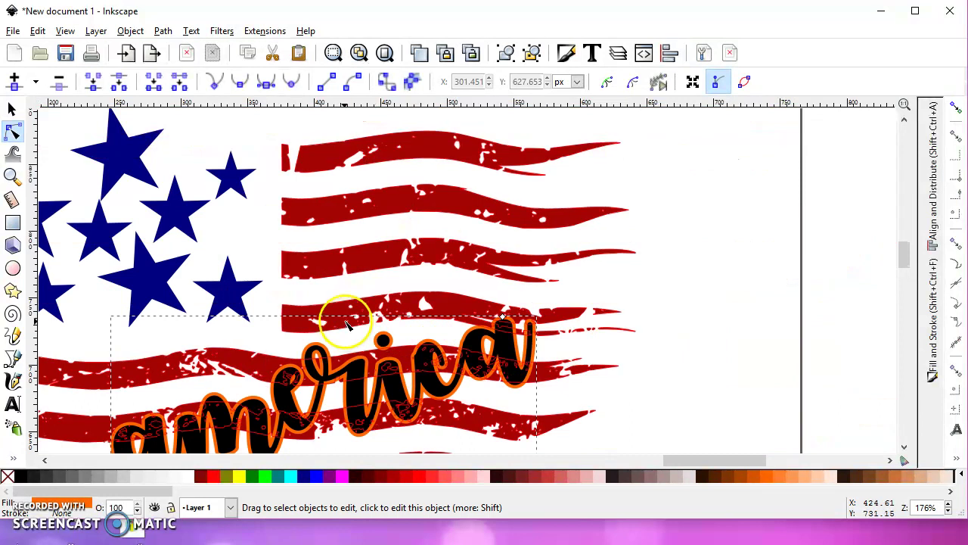
- Convert the offset to a plain path and subtract it from the red stripes with Difference
left_click(163, 31)
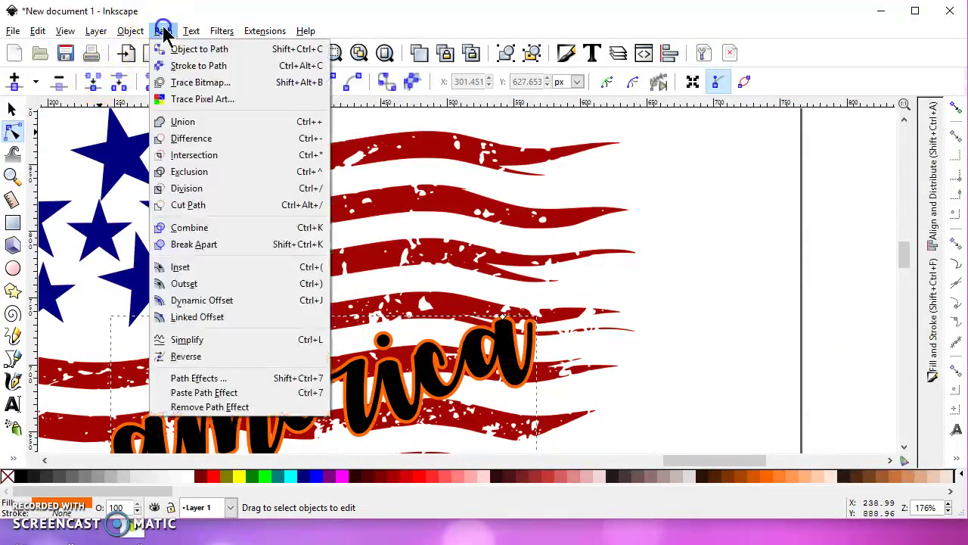
left_click(185, 48)
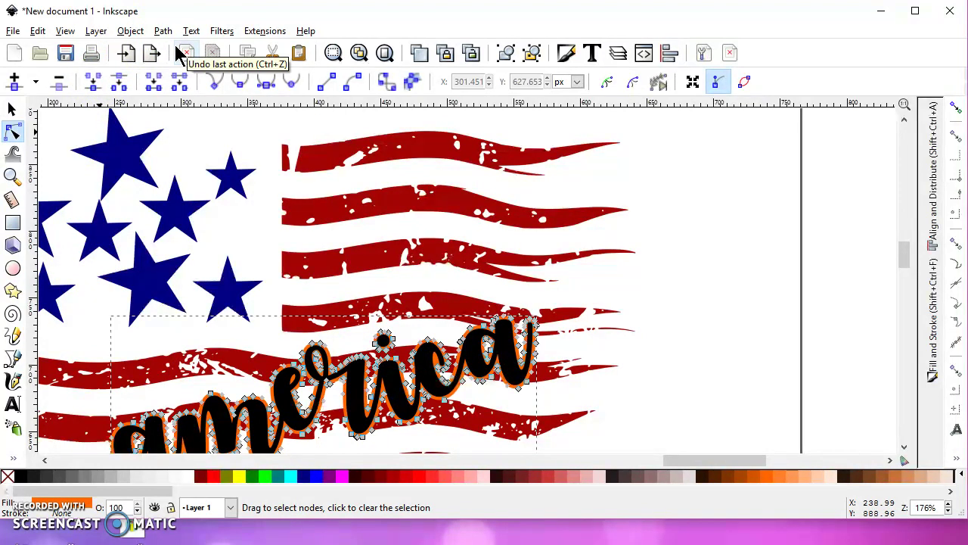
left_click(13, 110)
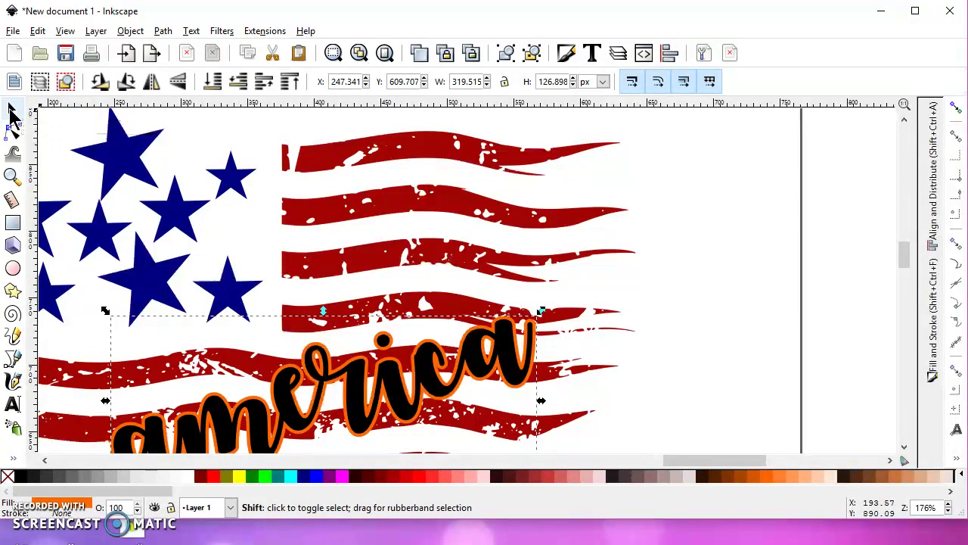
left_click(391, 200, "shift")
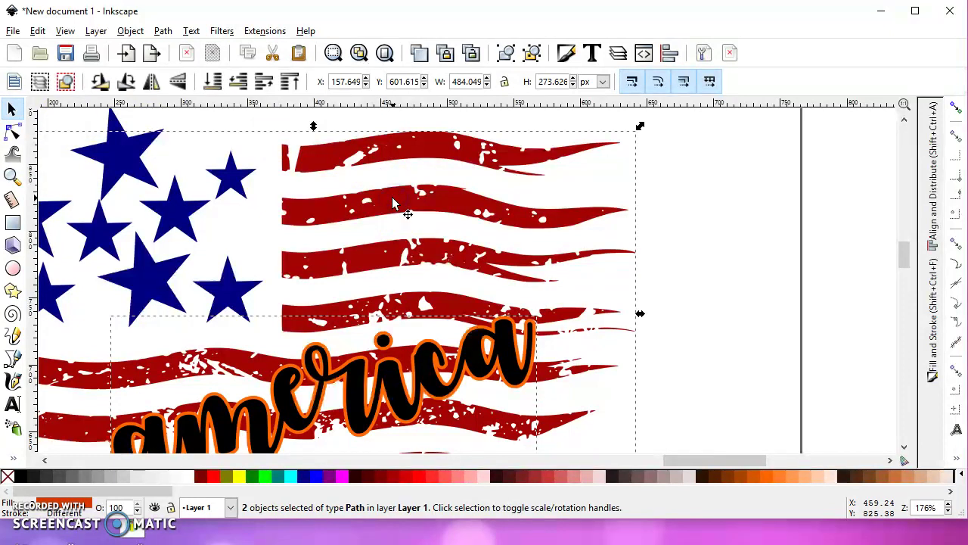
left_click(163, 31)
left_click(192, 138)
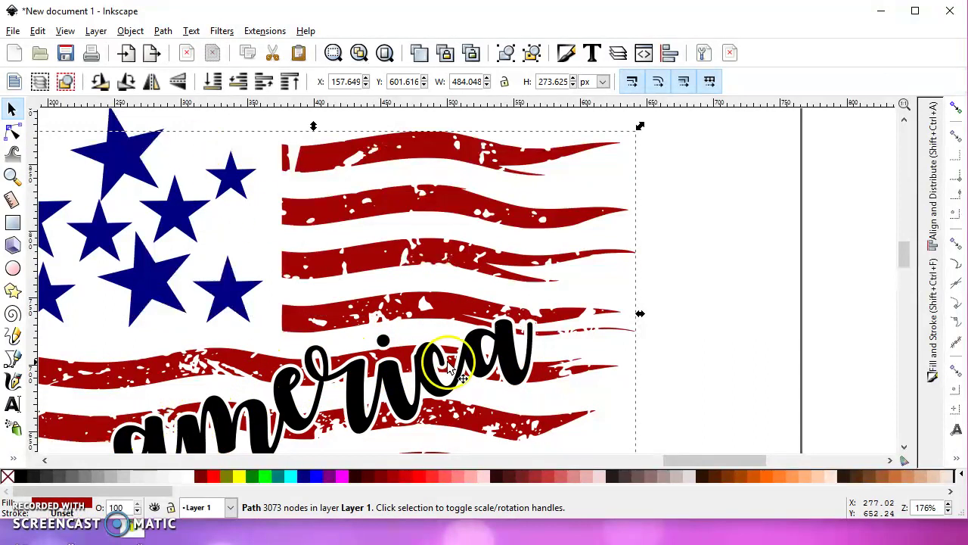
scroll(404, 257, "down", 2, "ctrl")
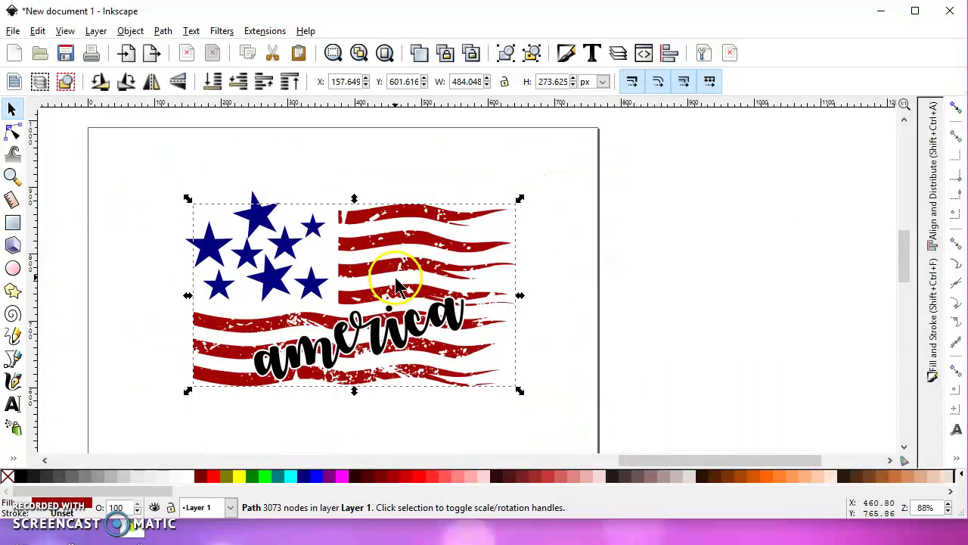
scroll(435, 264, "up", 1, "ctrl")
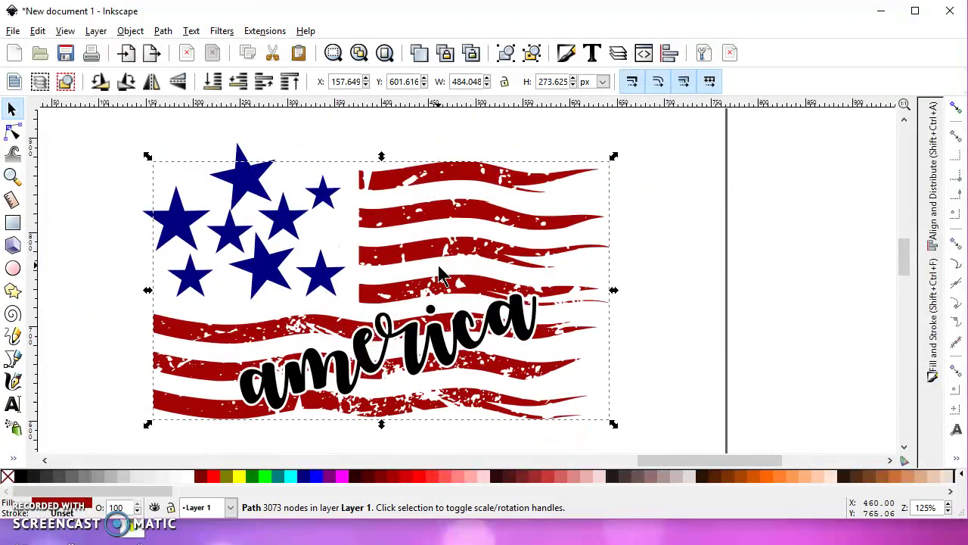
scroll(438, 273, "down", 1, "ctrl")
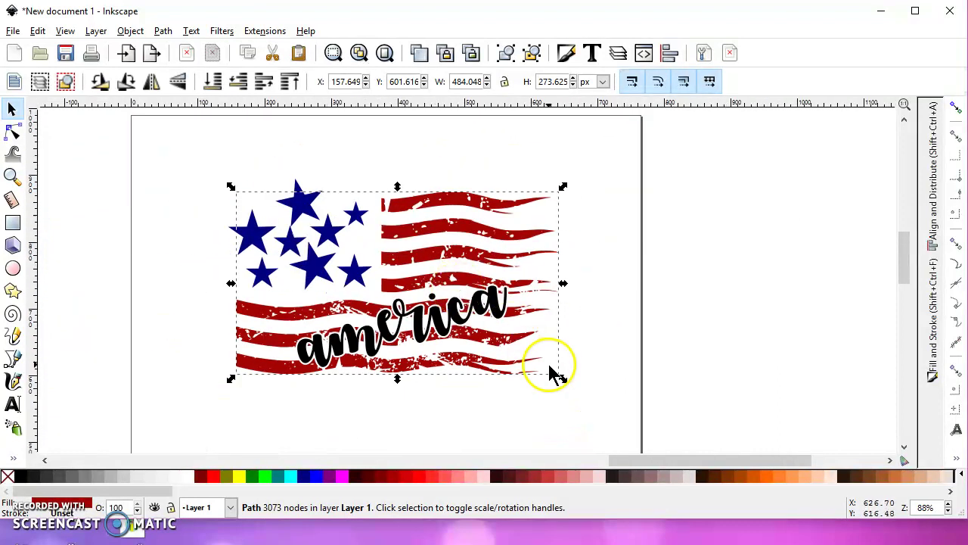